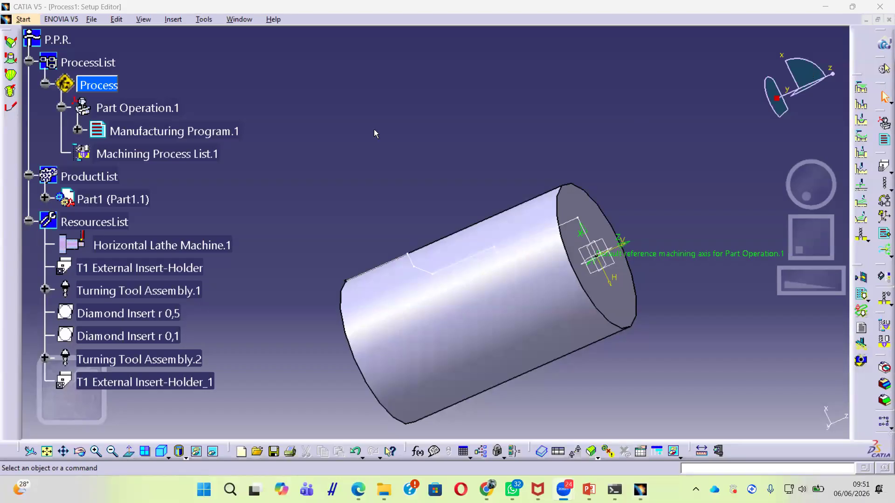
# Expand Manufacturing Program.1 and its two turning tool changes in the tree to show their machining operations.
pyautogui.click(77, 131)
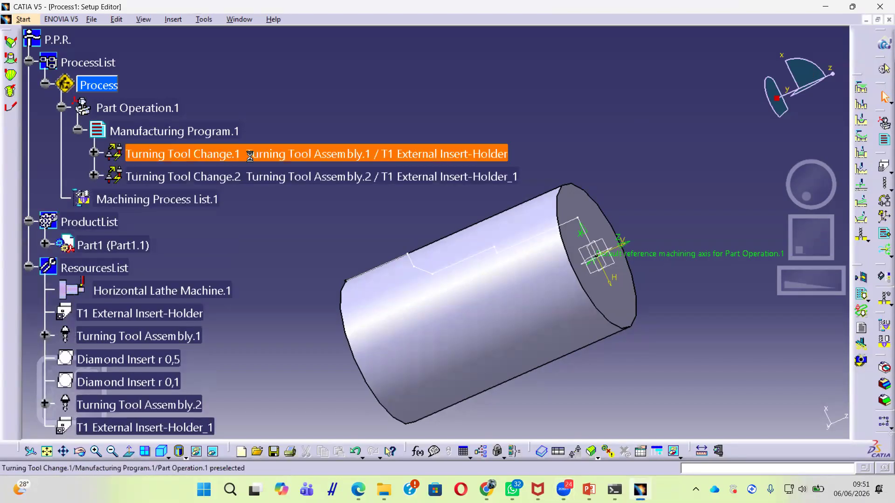
pyautogui.click(94, 152)
pyautogui.click(105, 198)
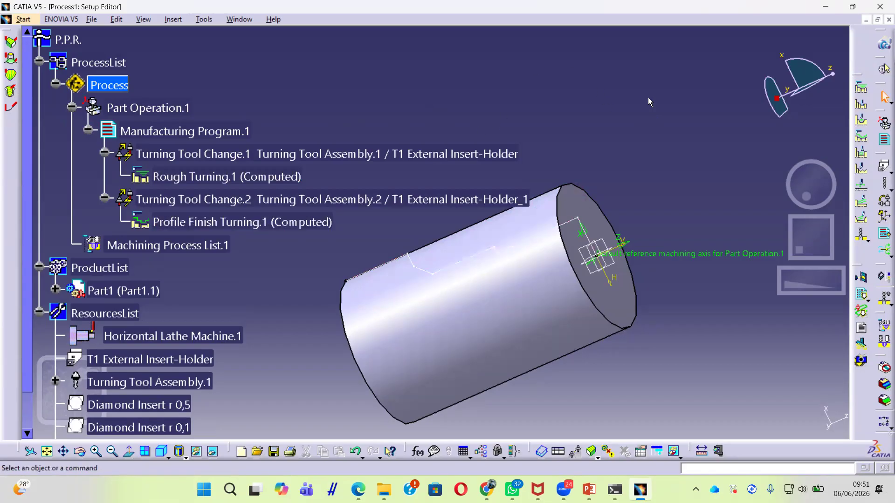
pyautogui.moveTo(605, 185); pyautogui.dragTo(576, 115, button='middle')
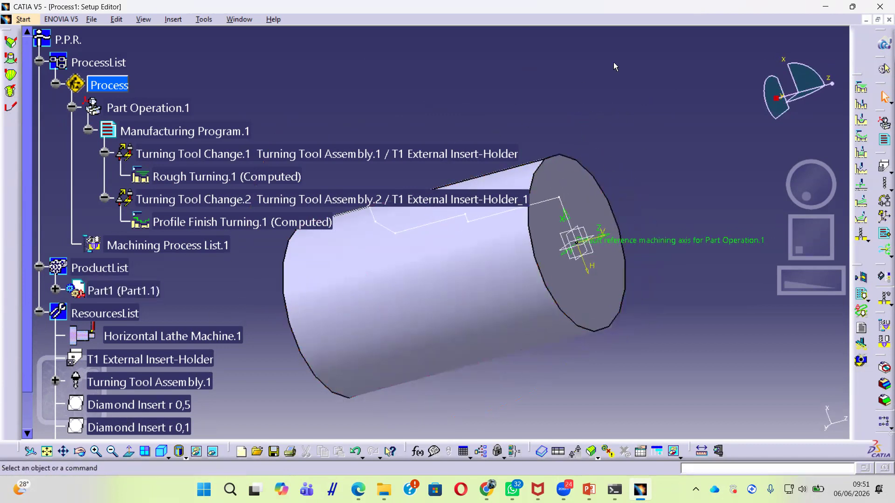
pyautogui.moveTo(610, 101); pyautogui.dragTo(618, 112, button='middle')
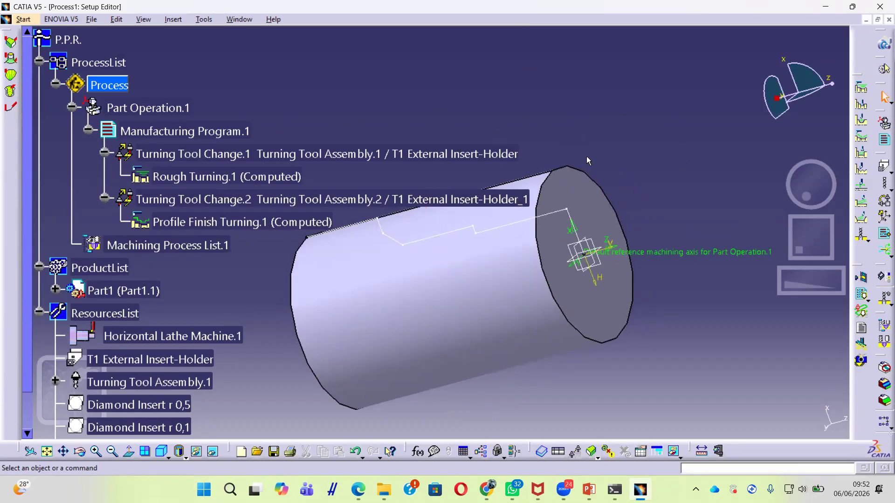
# Save the process as Process1.CATProcess in Documents, including its linked documents and overwriting the existing Part1.CATPart.
pyautogui.click(89, 19)
pyautogui.click(172, 95)
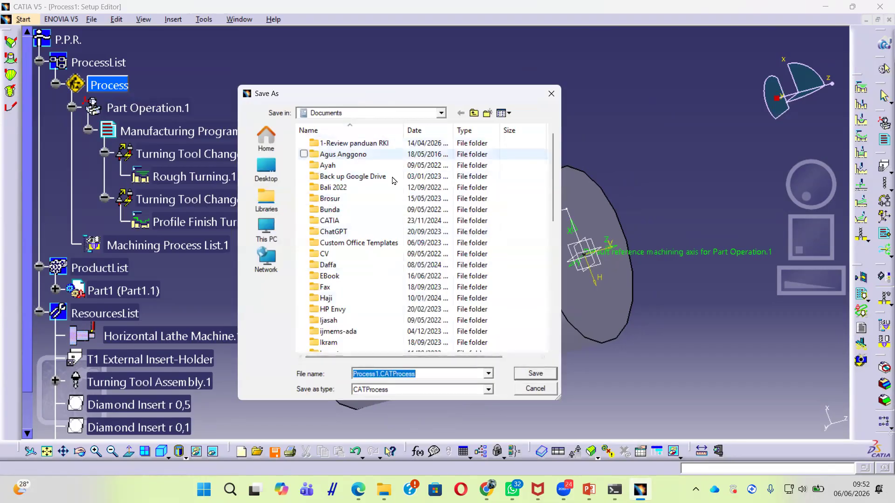
pyautogui.click(532, 376)
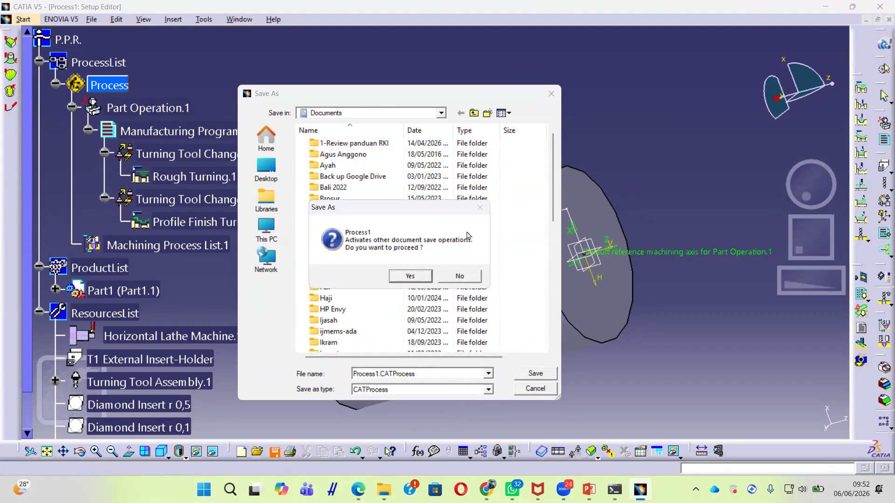
pyautogui.click(408, 276)
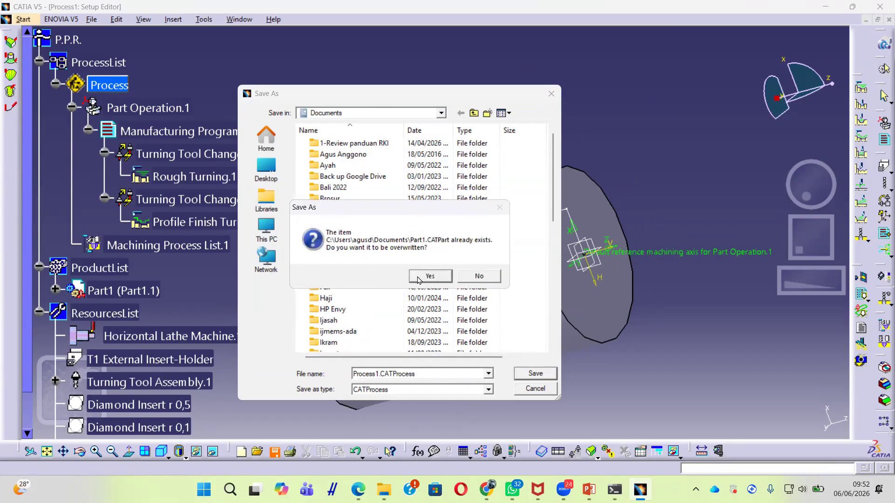
pyautogui.click(429, 276)
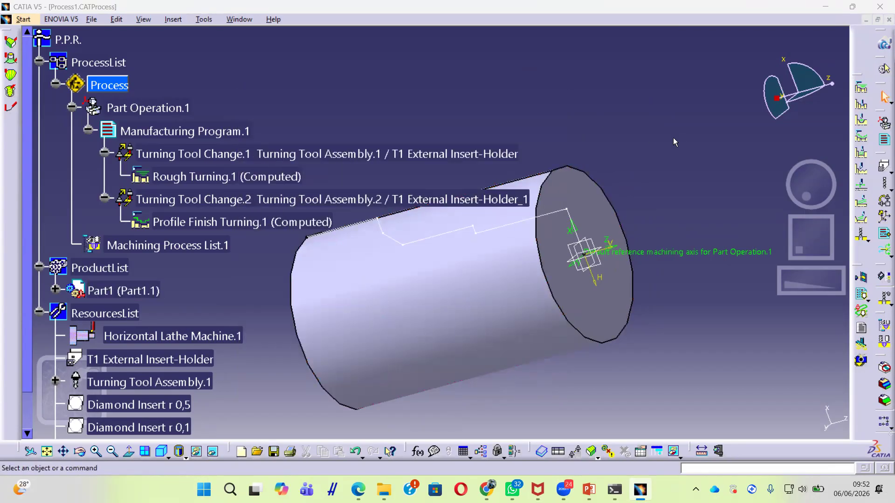
# Set up batch NC output for Manufacturing Program.1 with data type NC Code, storing the output file at the same location as the CATProcess.
pyautogui.click(862, 297)
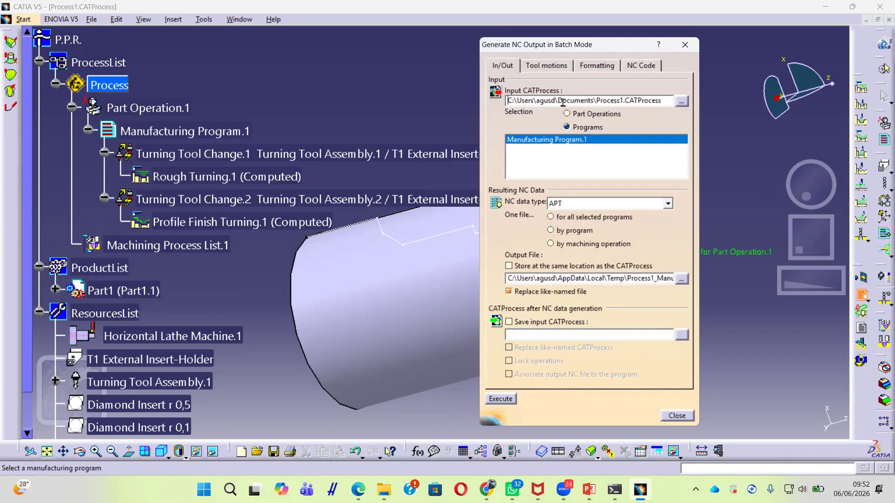
pyautogui.moveTo(509, 101); pyautogui.dragTo(667, 101)
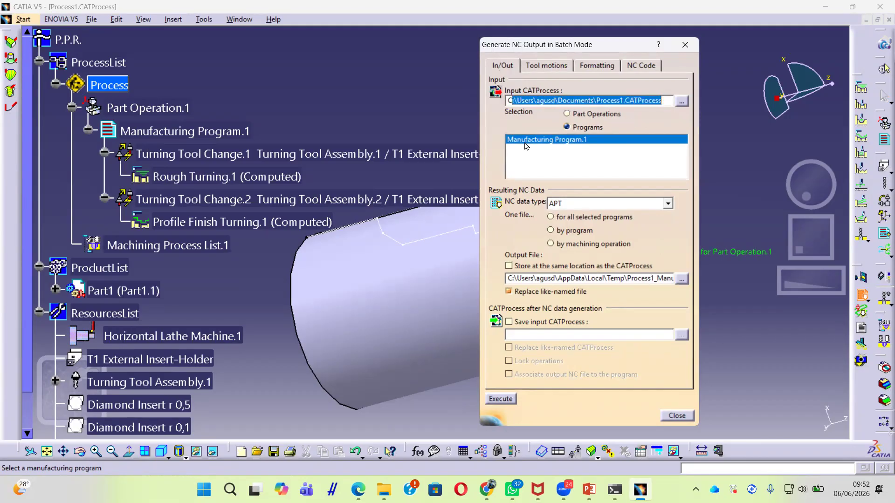
pyautogui.click(220, 132)
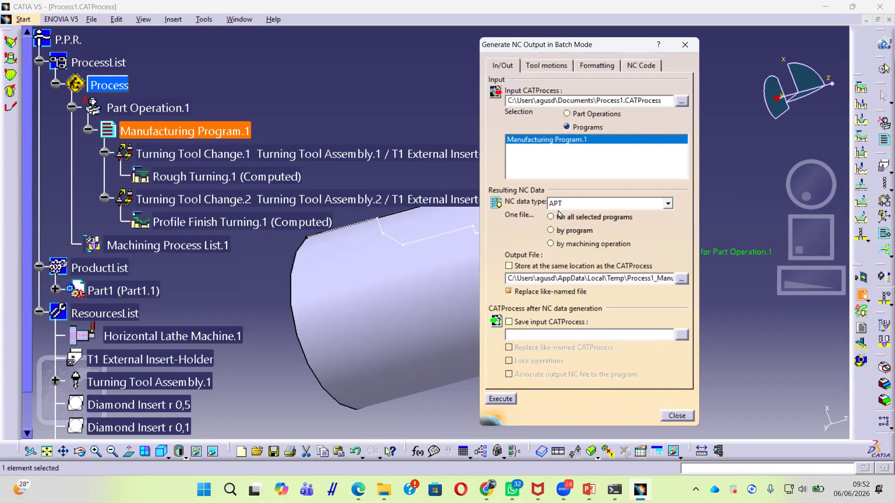
pyautogui.click(596, 205)
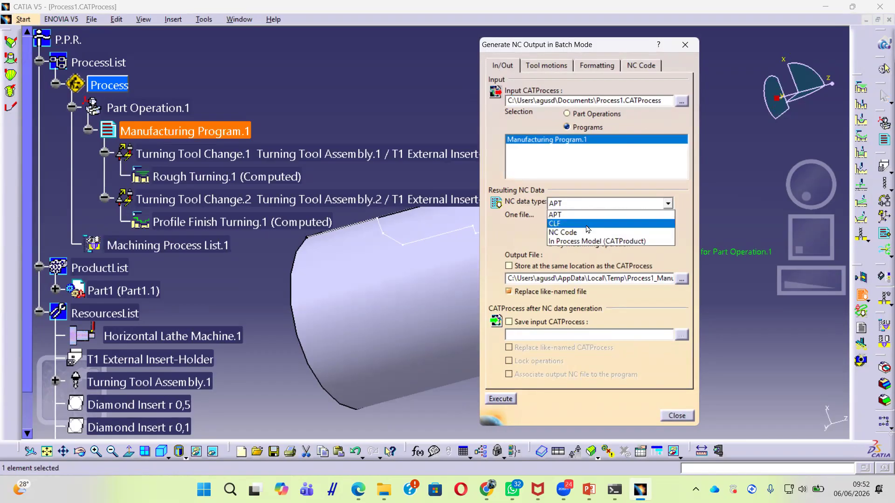
pyautogui.click(565, 233)
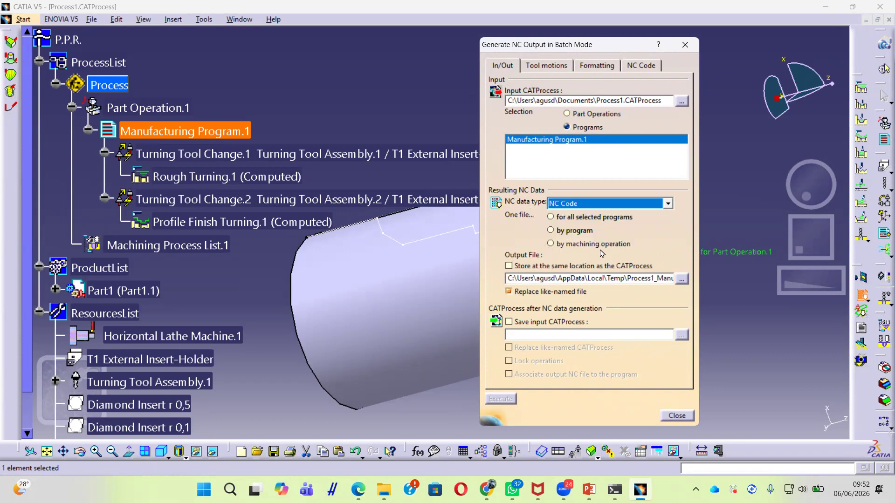
pyautogui.click(510, 267)
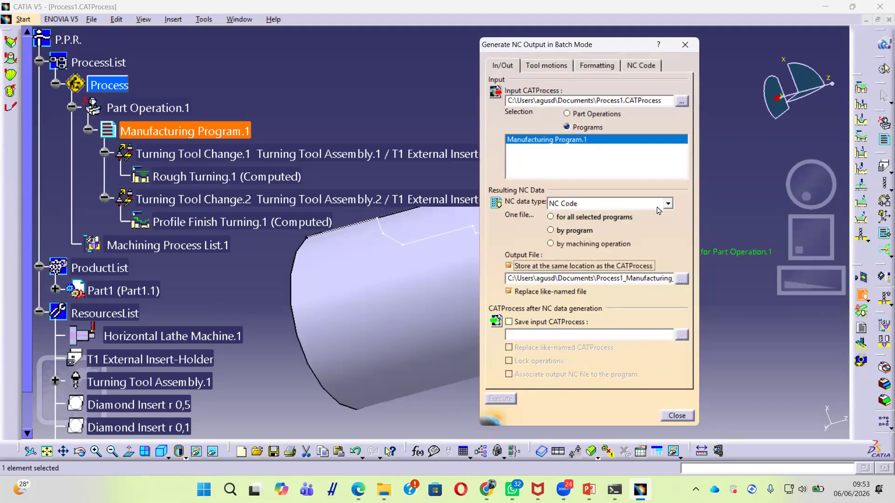
# Review the tool motion, formatting and NC code settings of the batch output, and close the dialog.
pyautogui.click(544, 66)
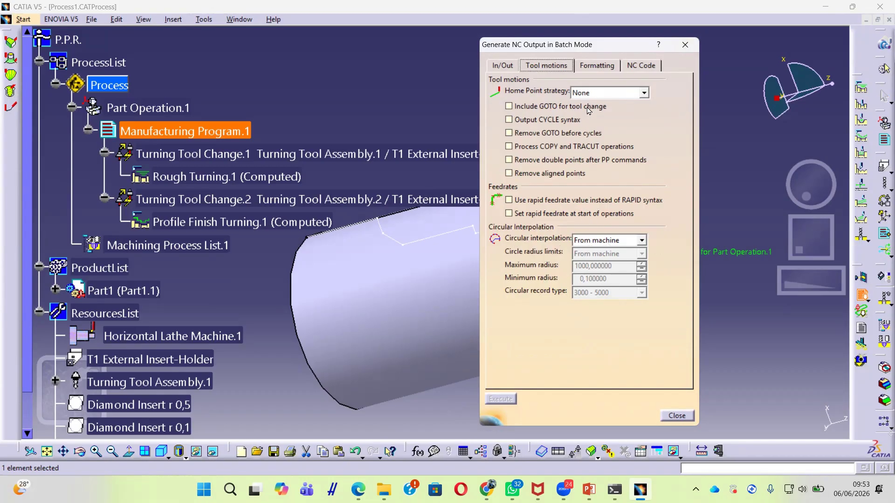
pyautogui.click(592, 67)
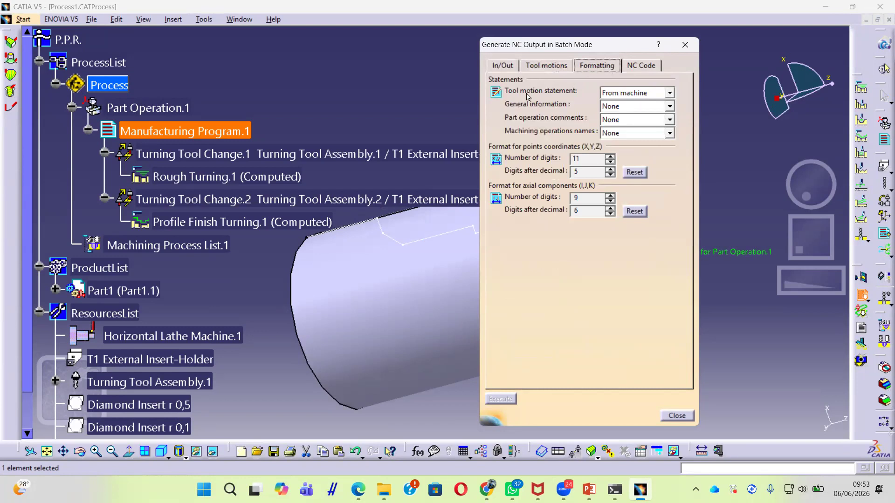
pyautogui.click(645, 66)
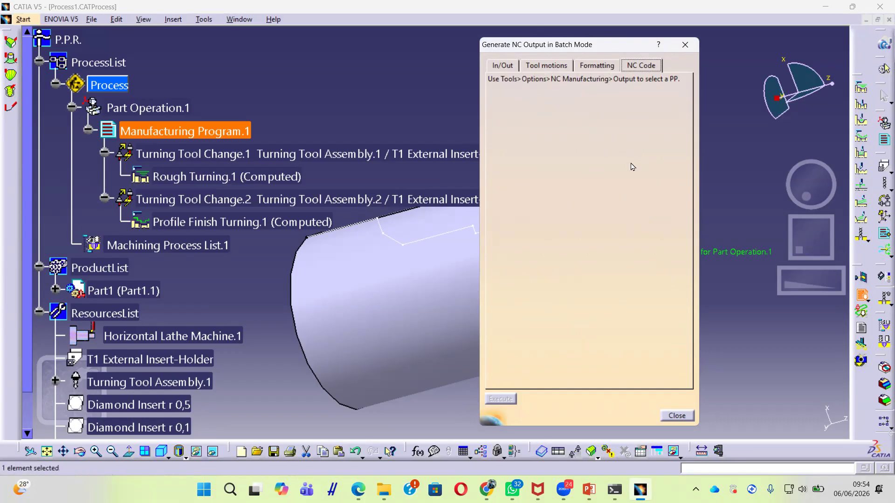
pyautogui.click(673, 415)
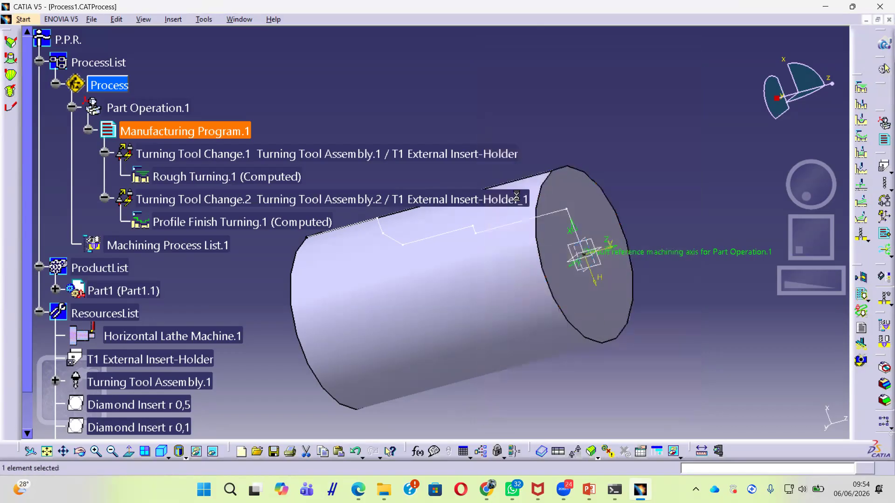
# Select Cenit as the post processor in the Machining output options and apply the change.
pyautogui.click(203, 19)
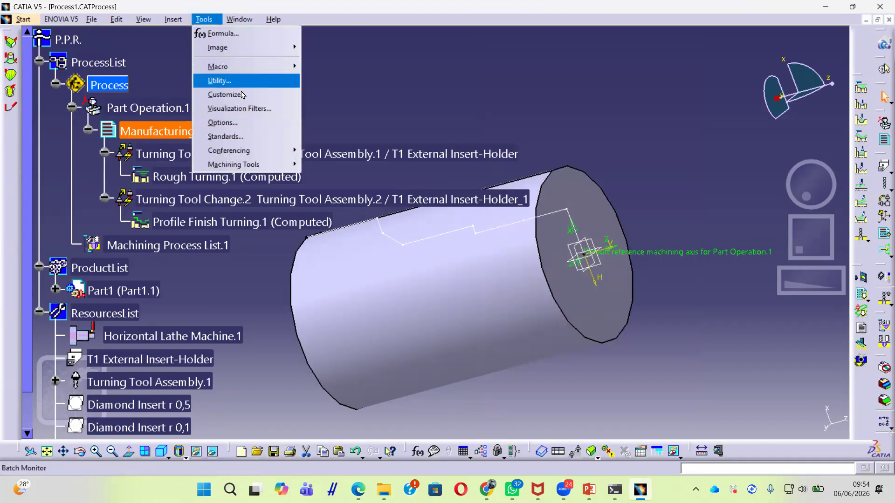
pyautogui.click(242, 121)
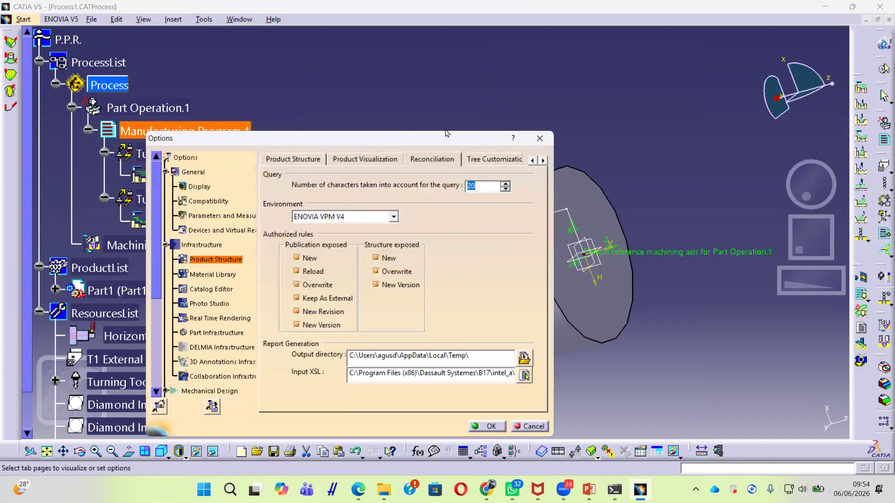
pyautogui.moveTo(405, 141); pyautogui.dragTo(477, 81)
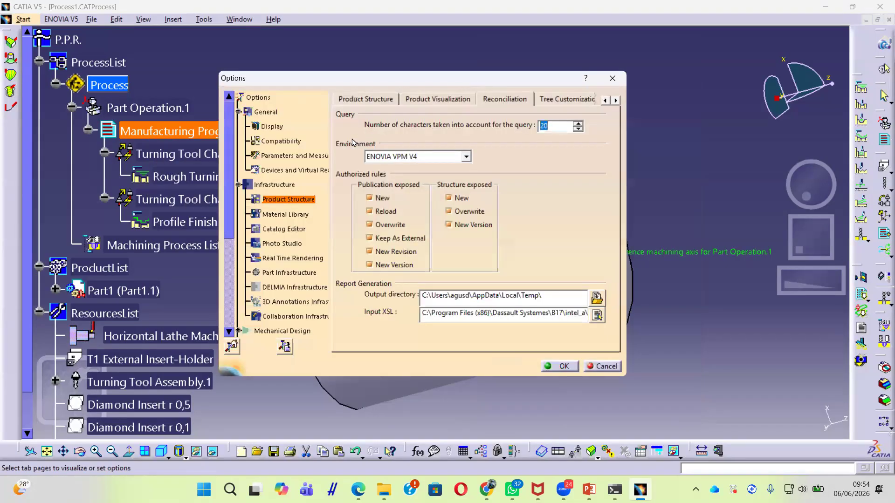
pyautogui.moveTo(235, 149); pyautogui.dragTo(234, 241)
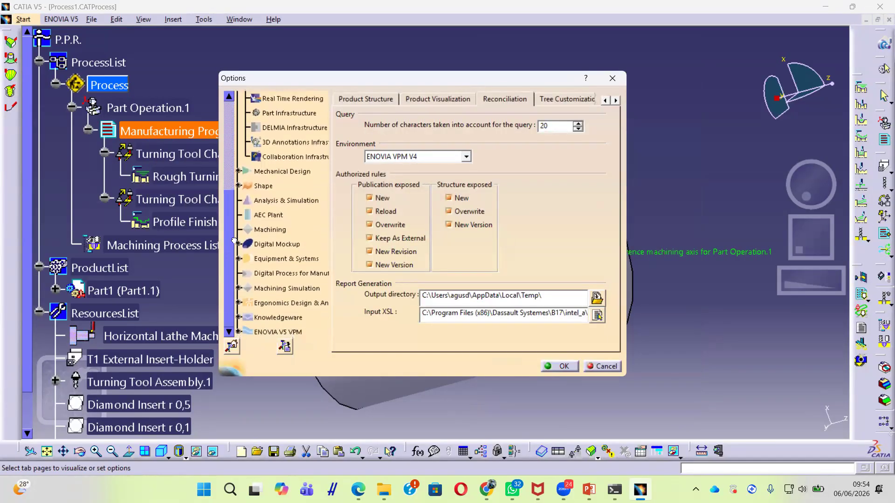
pyautogui.click(272, 229)
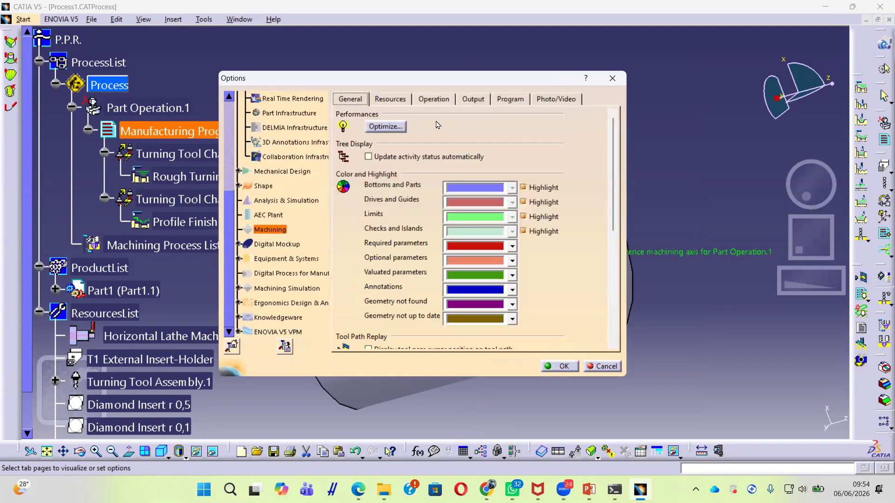
pyautogui.click(474, 100)
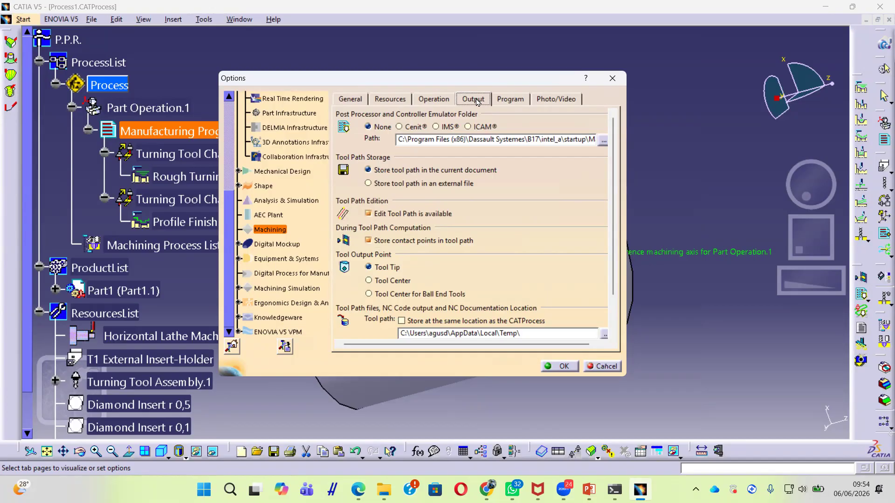
pyautogui.click(400, 128)
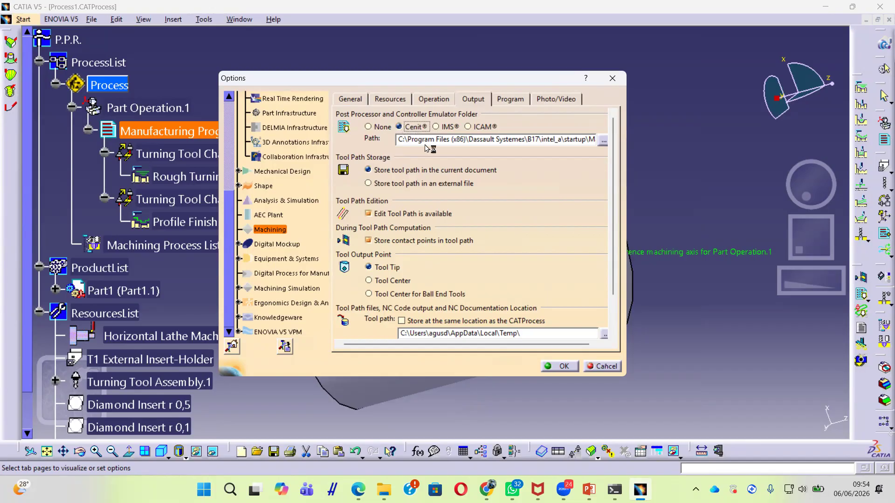
pyautogui.click(561, 367)
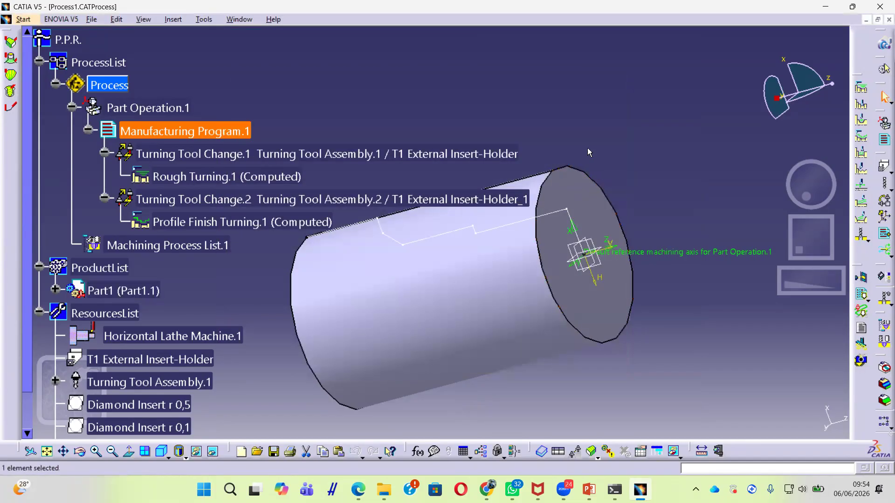
# Reopen the batch NC output generation and set the NC data type to NC Code.
pyautogui.click(861, 298)
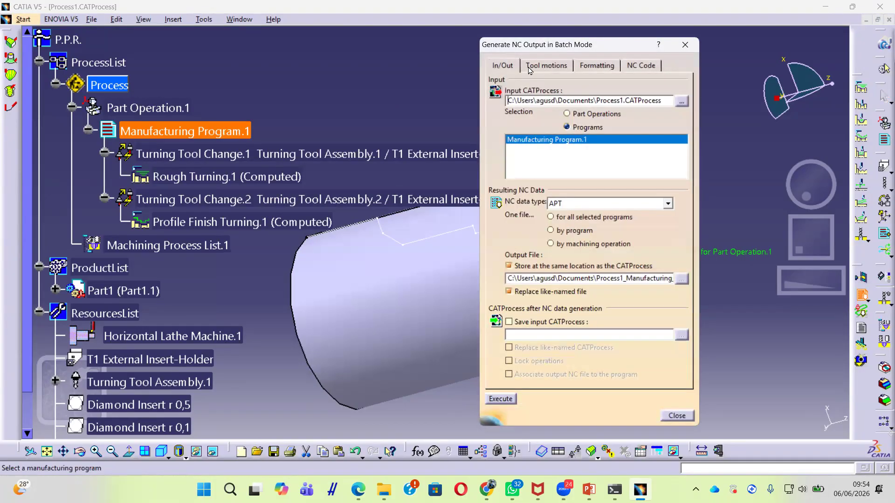
pyautogui.click(577, 203)
pyautogui.click(556, 241)
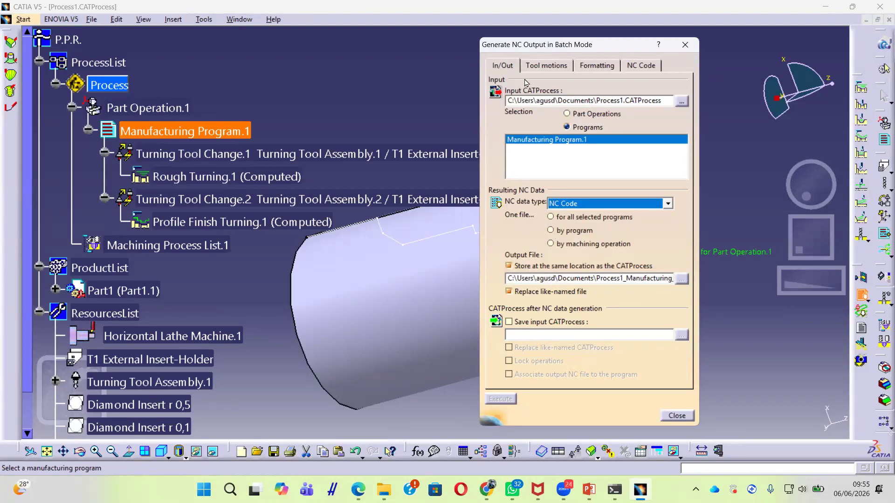
# Select FANUC_11M_3X.pp as the Cenit post-processor file for the batch NC output.
pyautogui.click(558, 68)
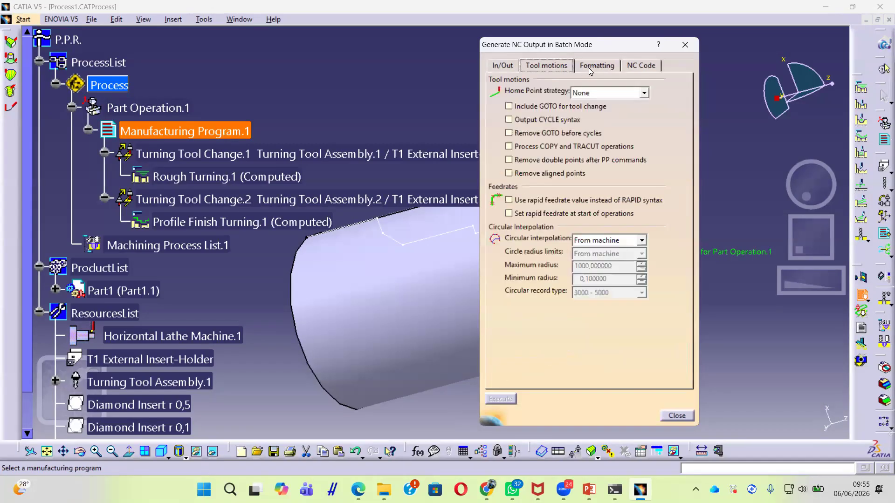
pyautogui.click(597, 66)
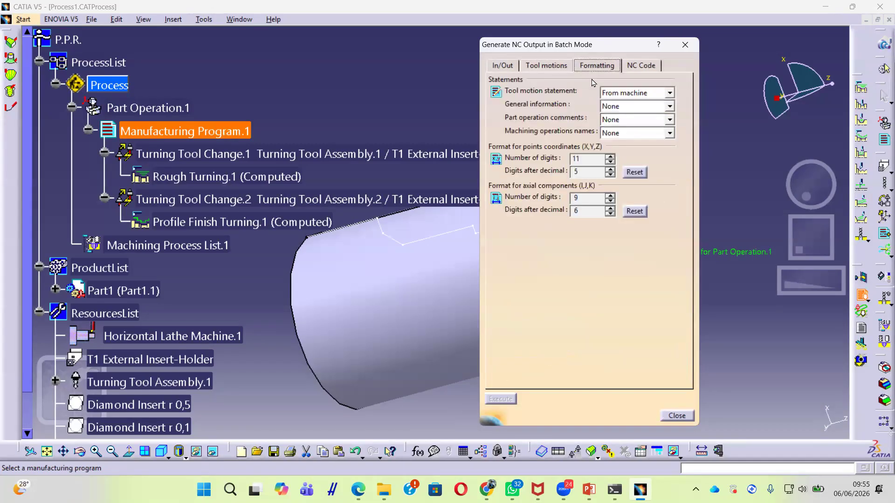
pyautogui.click(642, 66)
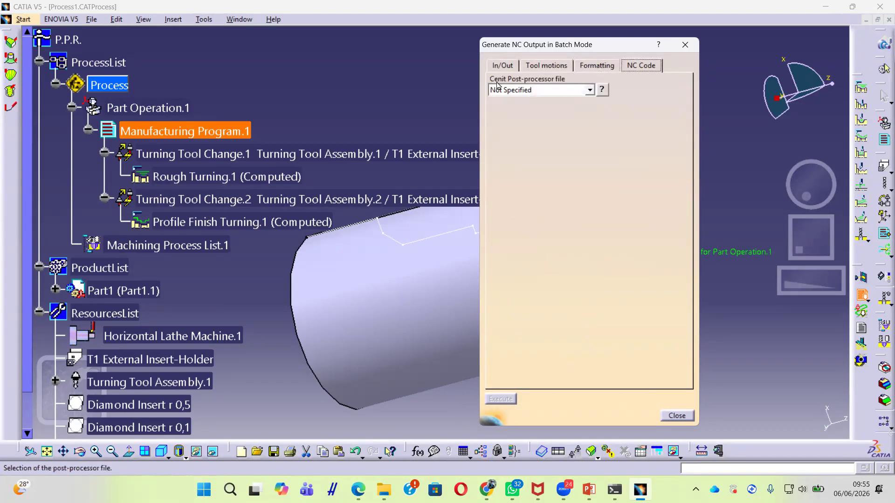
pyautogui.click(544, 89)
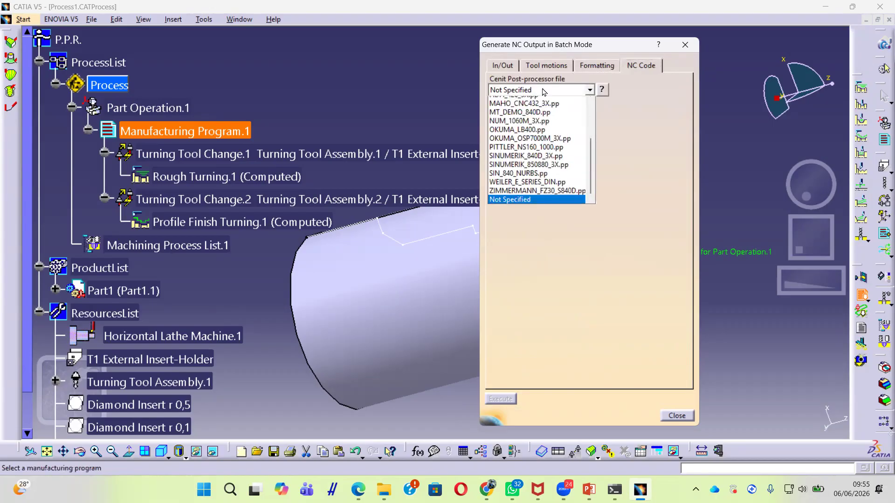
pyautogui.scroll(3, 549, 166)
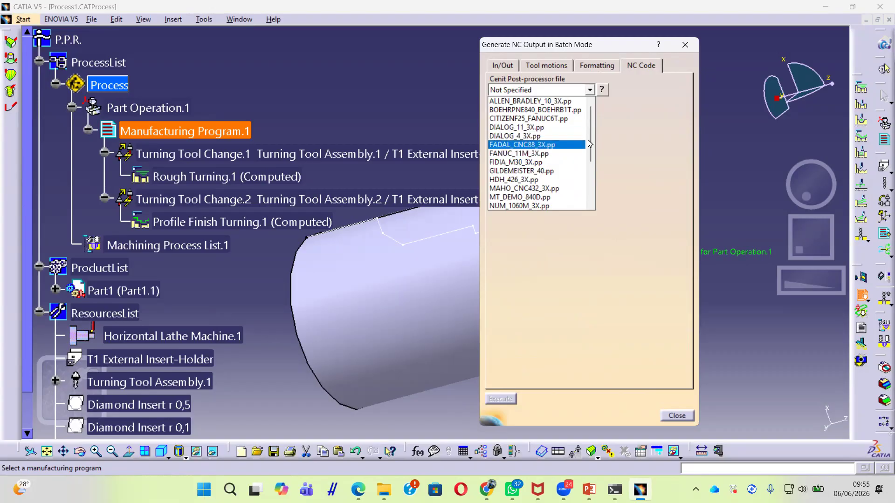
pyautogui.moveTo(590, 143); pyautogui.dragTo(580, 161)
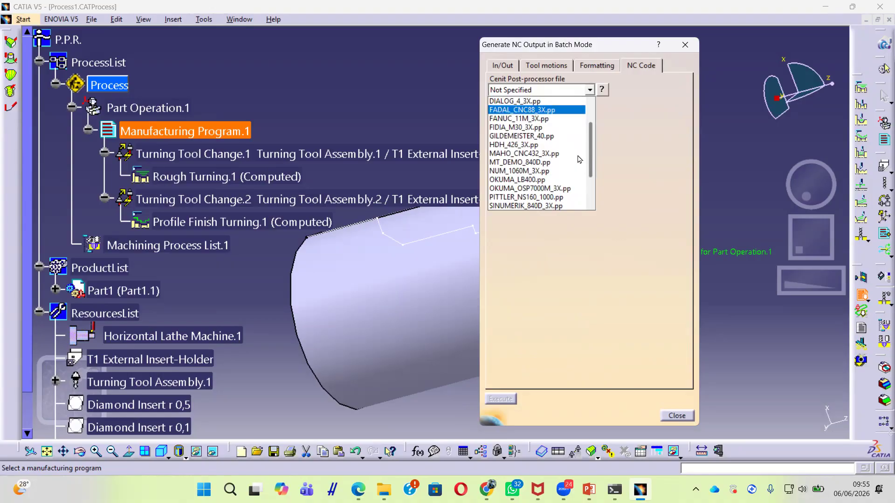
pyautogui.scroll(-2, 559, 163)
pyautogui.scroll(3, 545, 168)
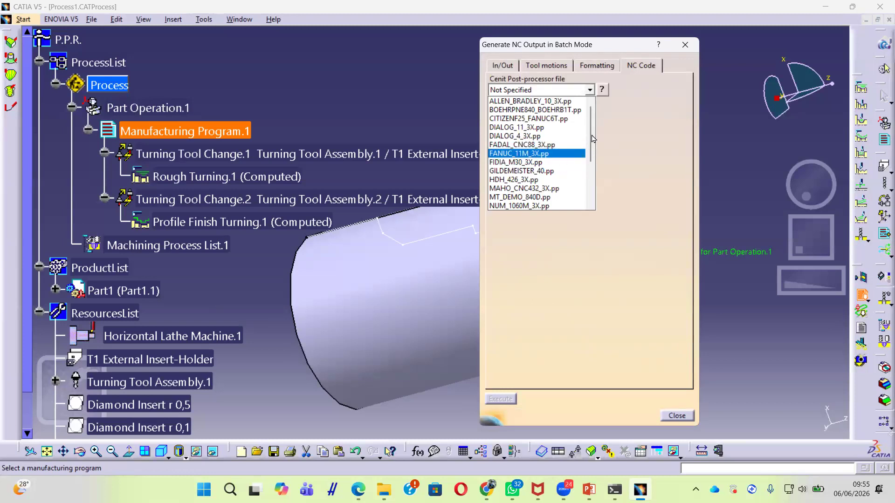
pyautogui.moveTo(592, 147)
pyautogui.mouseDown()
pyautogui.moveTo(591, 188)
pyautogui.moveTo(586, 143)
pyautogui.mouseUp()
pyautogui.moveTo(591, 153); pyautogui.dragTo(592, 161)
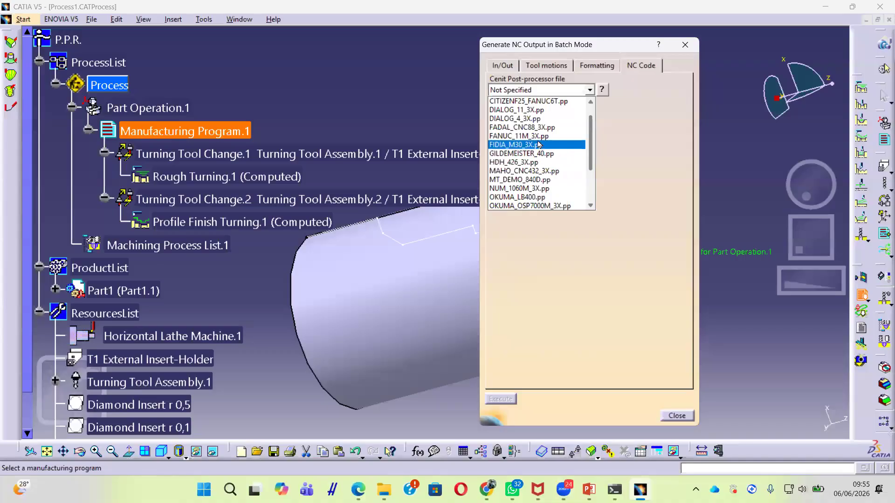
pyautogui.click(520, 136)
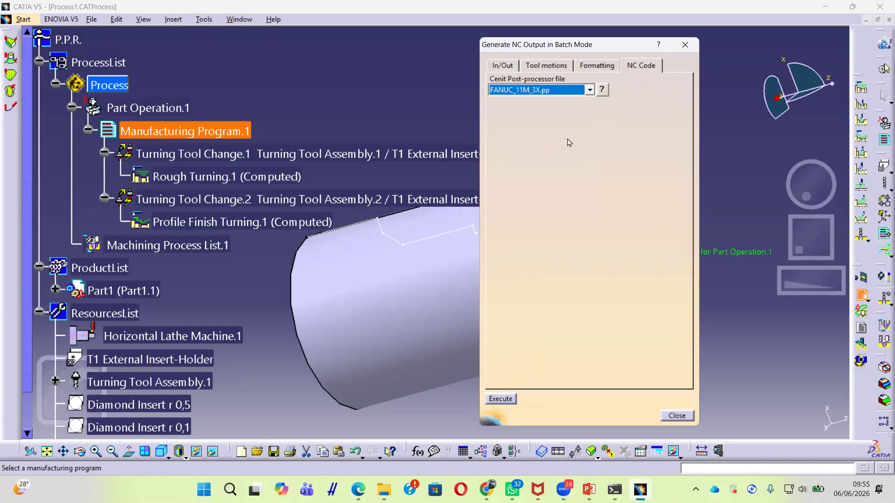
# Execute the batch NC code generation, minimize the command console, and move the batch output dialog aside.
pyautogui.click(500, 399)
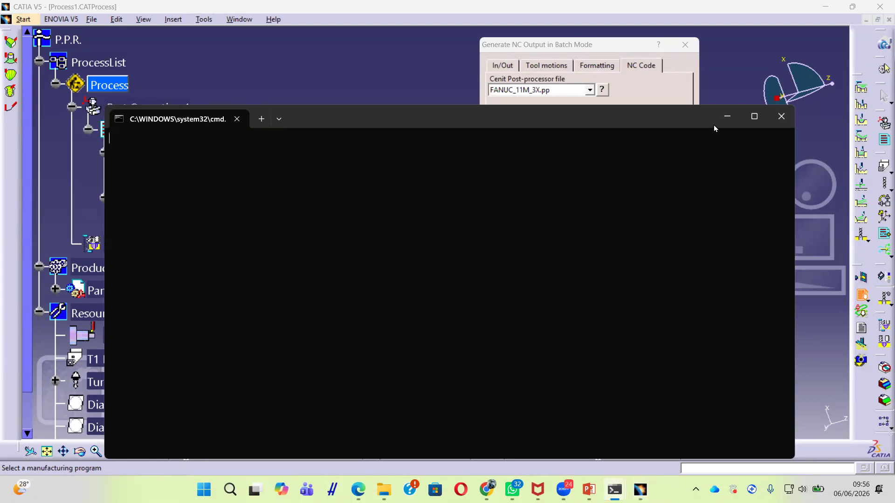
pyautogui.click(728, 116)
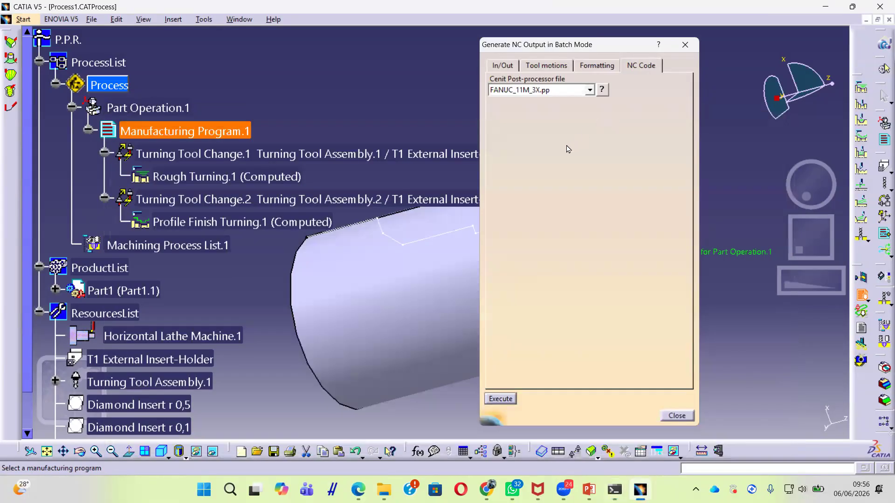
pyautogui.click(598, 45)
pyautogui.moveTo(601, 44); pyautogui.dragTo(633, 50)
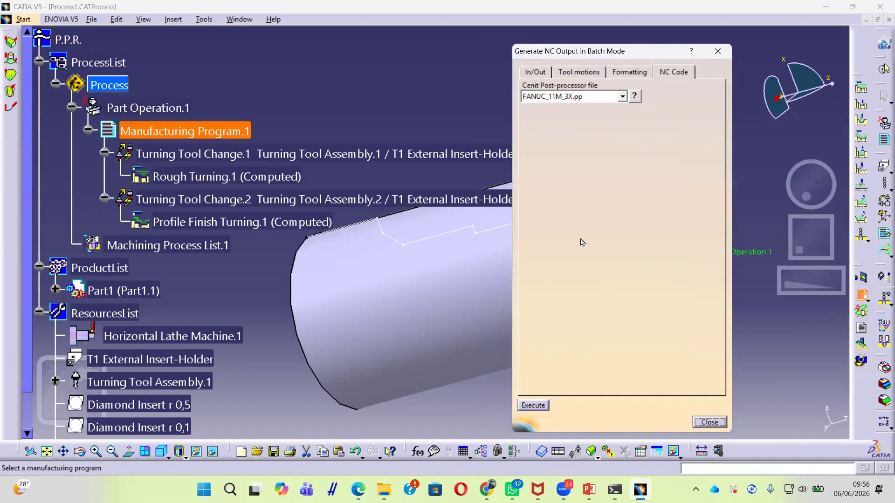
# Switch to File Explorer and locate the generated NC output files in Documents, sorting the folder by date.
pyautogui.hotkey('alt', 'Tab')
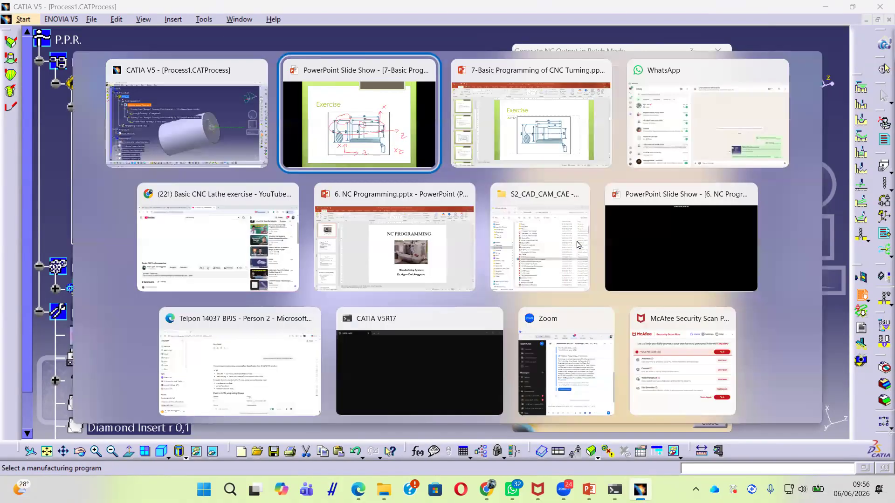
pyautogui.hotkey('alt', 'Tab')
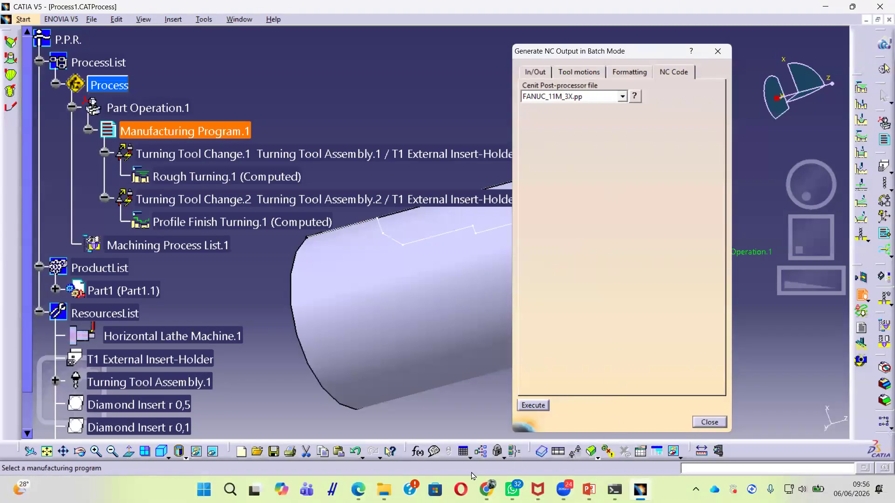
pyautogui.click(383, 490)
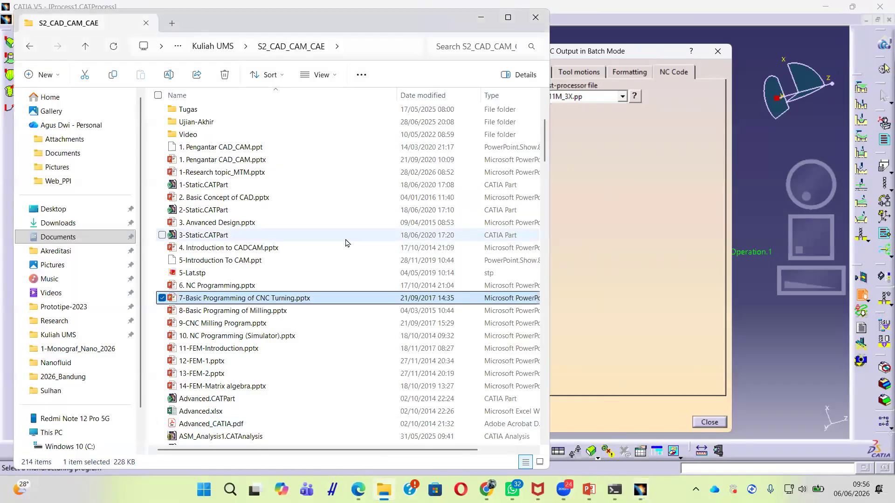
pyautogui.click(59, 238)
pyautogui.scroll(-8, 295, 203)
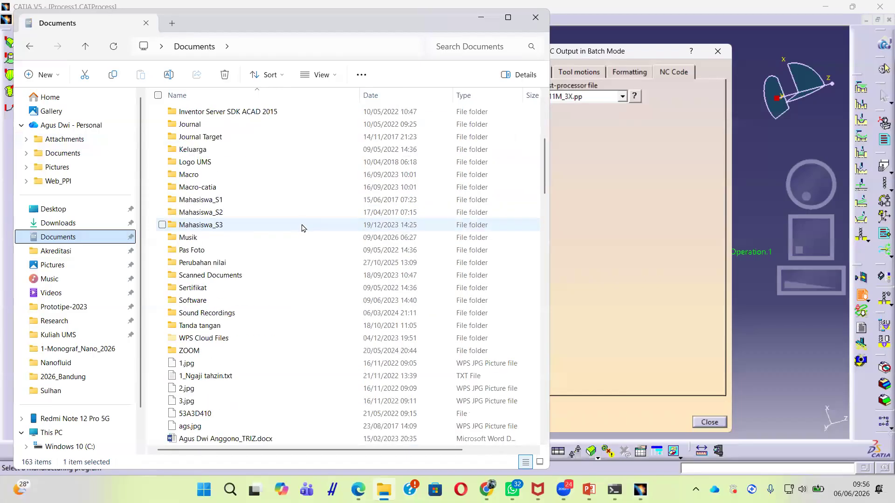
pyautogui.scroll(-7, 302, 228)
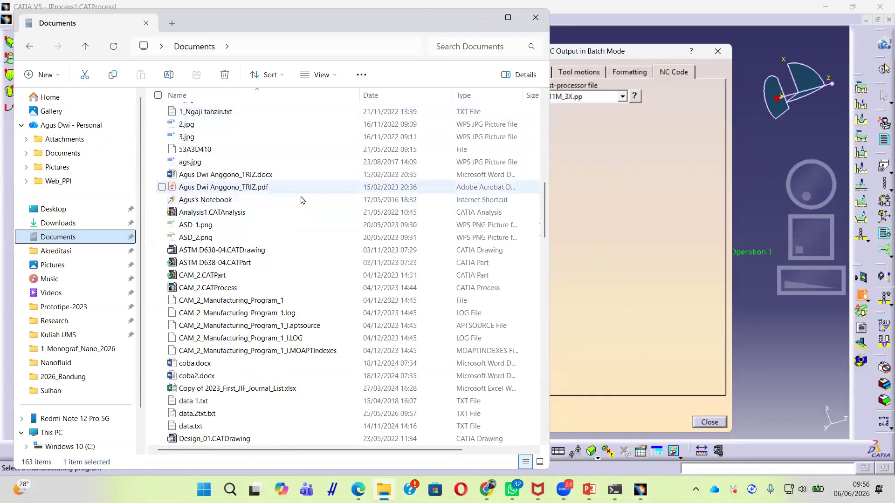
pyautogui.scroll(-3, 298, 205)
pyautogui.scroll(-1, 298, 206)
pyautogui.scroll(6, 297, 206)
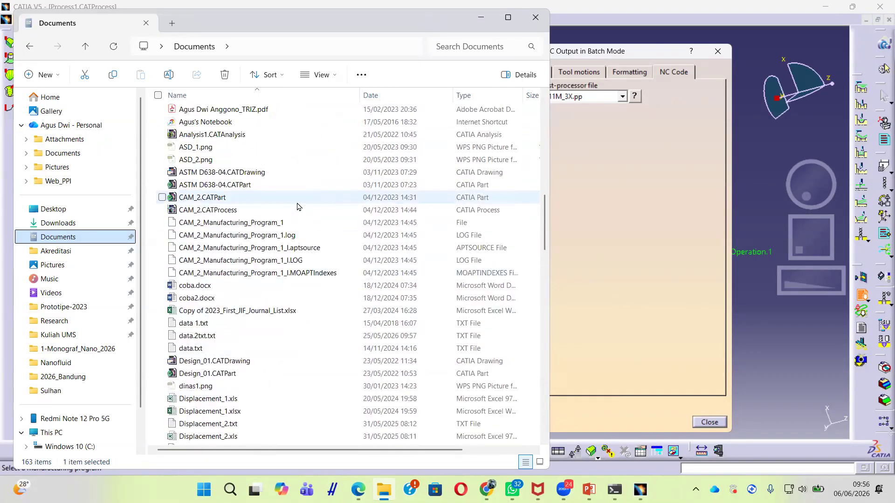
pyautogui.click(394, 97)
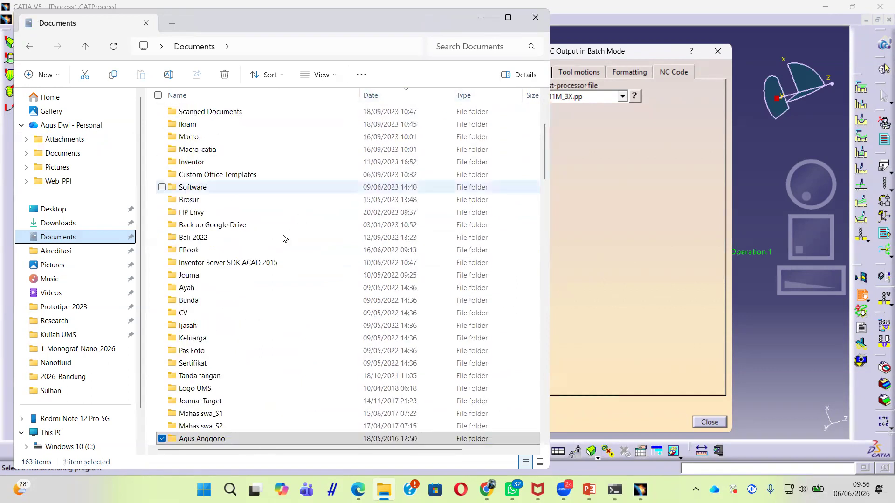
pyautogui.scroll(-2, 275, 245)
pyautogui.scroll(-3, 276, 245)
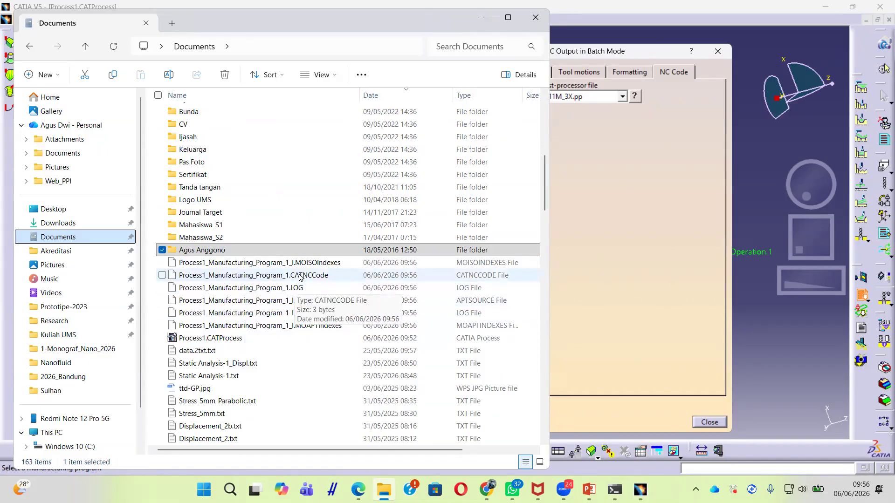
pyautogui.click(254, 278)
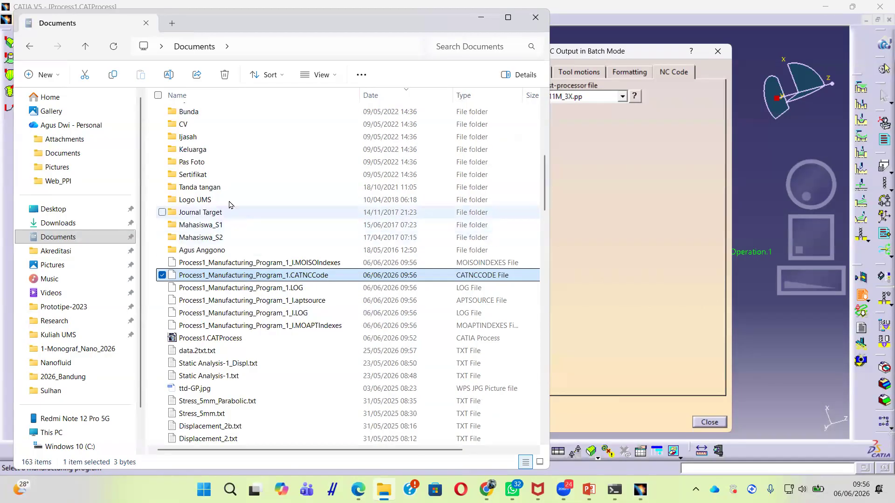
pyautogui.press('Return')
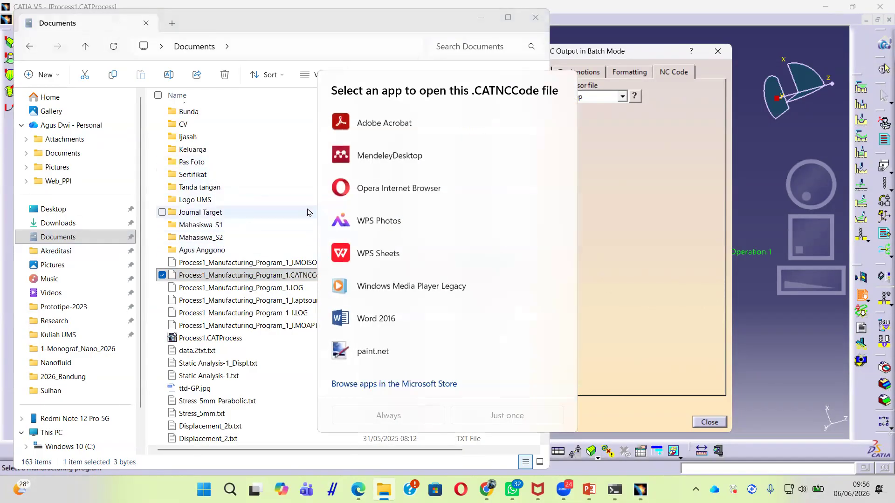
pyautogui.scroll(-1, 403, 282)
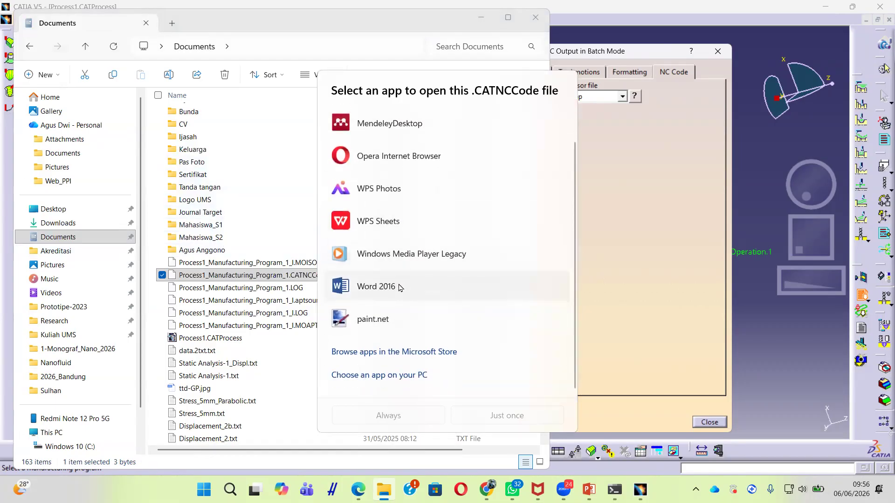
pyautogui.scroll(1, 412, 261)
pyautogui.scroll(-1, 415, 263)
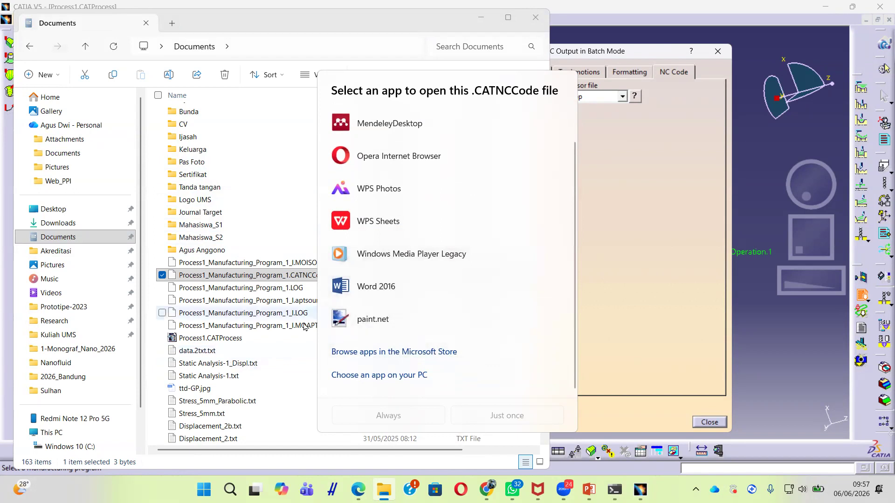
pyautogui.scroll(1, 396, 145)
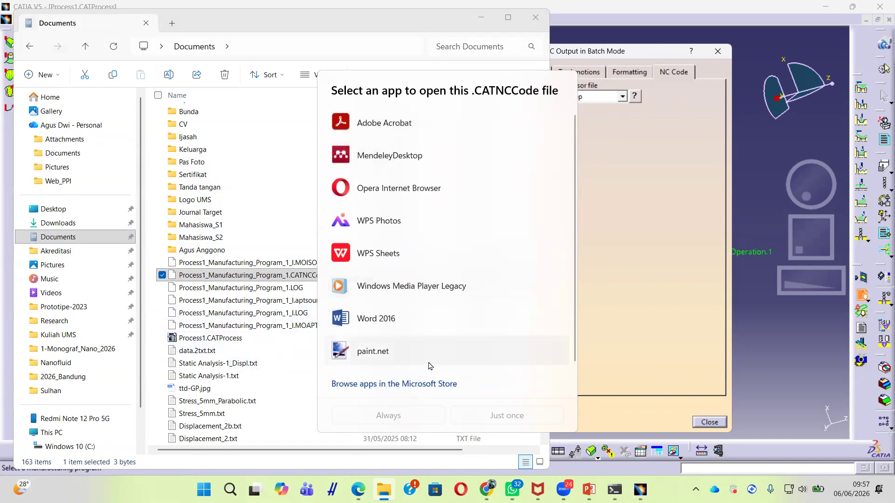
pyautogui.scroll(-1, 387, 348)
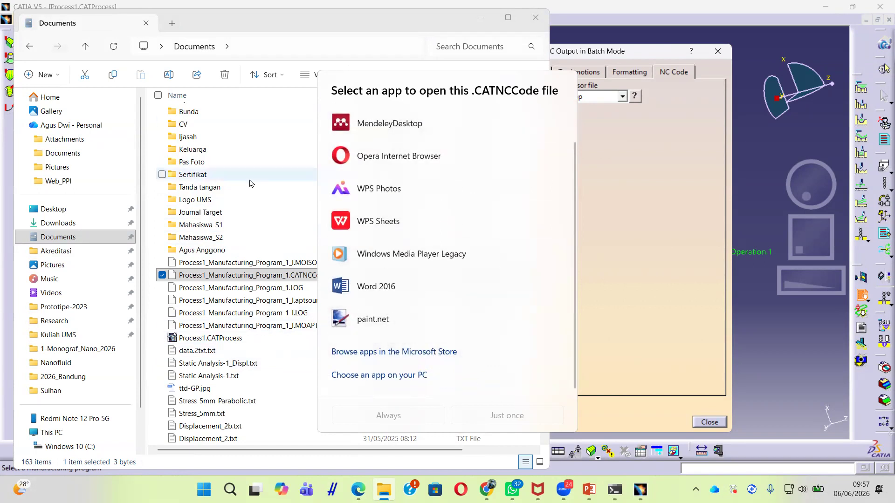
pyautogui.click(221, 278)
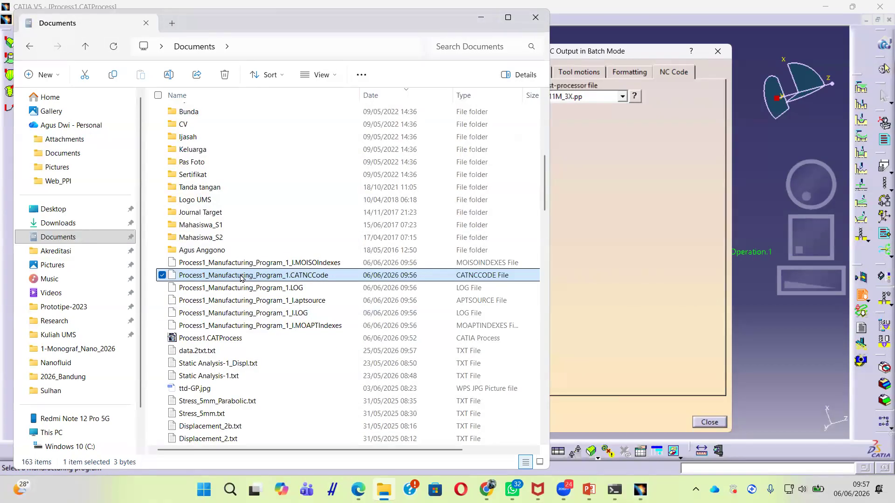
# Start Notepad and place its empty window clear of the File Explorer area.
pyautogui.hotkey('alt', 'Tab')
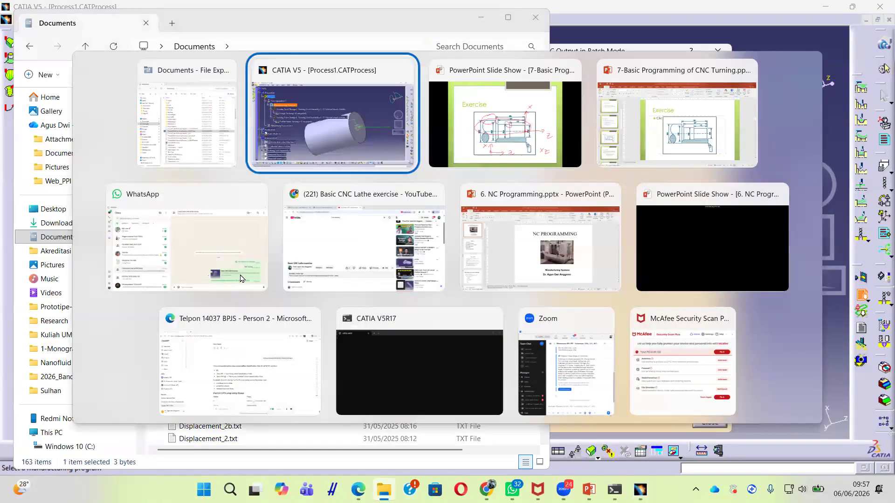
pyautogui.press('super')
pyautogui.write('not')
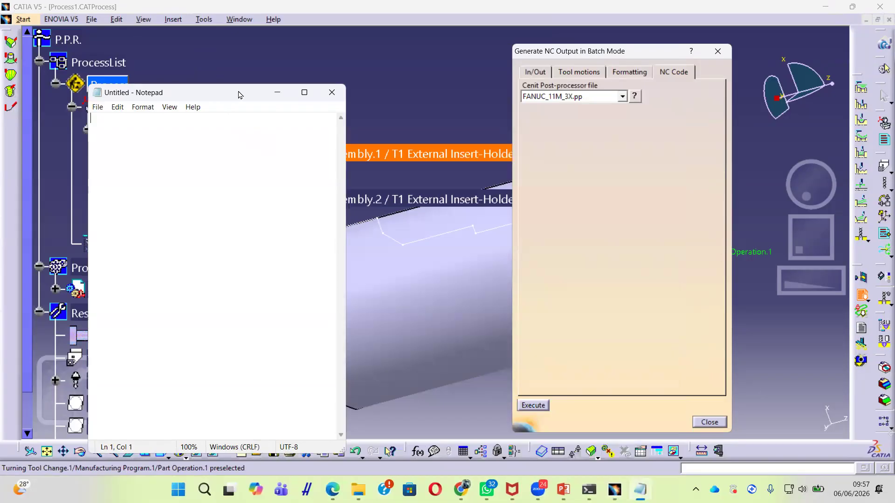
pyautogui.moveTo(239, 95); pyautogui.dragTo(686, 70)
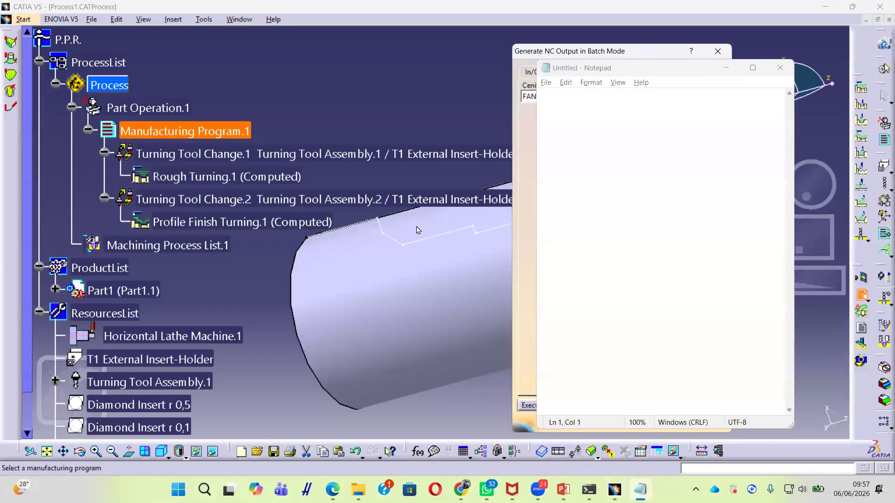
# Load Process1_Manufacturing_Program_1.CATNCCode from Documents into Notepad to inspect the NC code, and return to CATIA's batch output dialog.
pyautogui.hotkey('alt', 'Tab')
pyautogui.hotkey('alt', 'Tab')
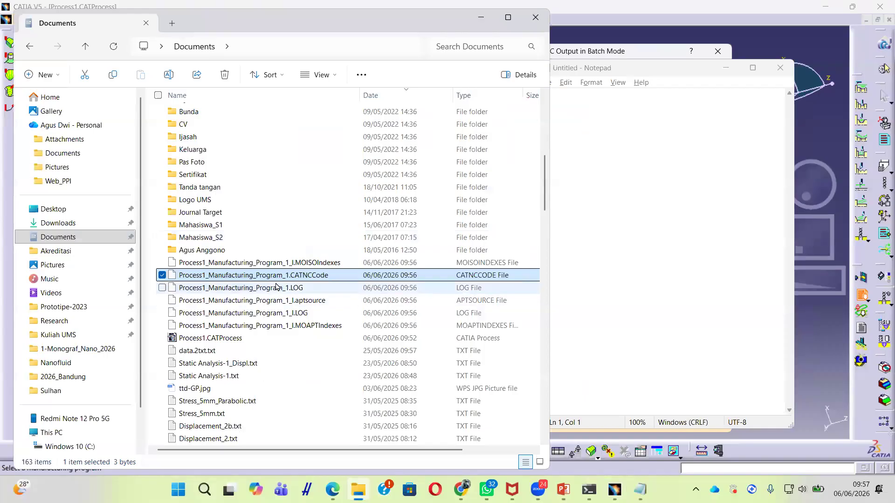
pyautogui.moveTo(275, 275); pyautogui.dragTo(644, 245)
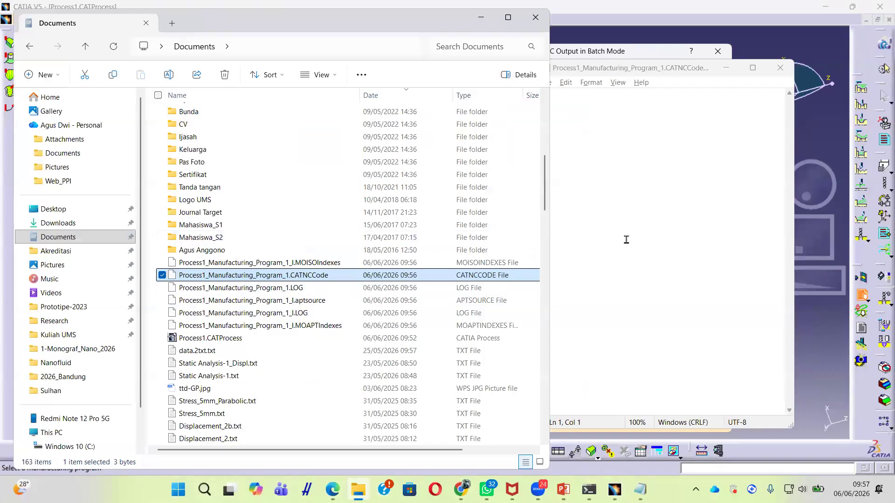
pyautogui.click(613, 156)
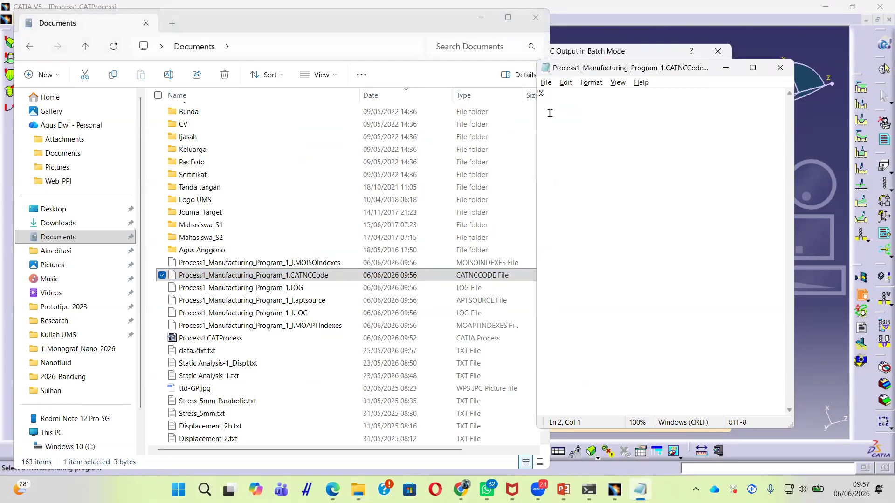
pyautogui.moveTo(637, 67); pyautogui.dragTo(663, 79)
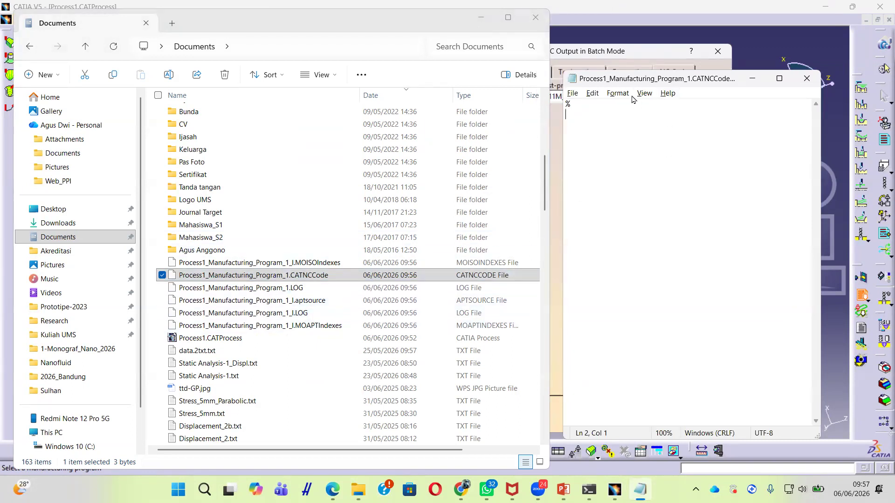
pyautogui.click(634, 55)
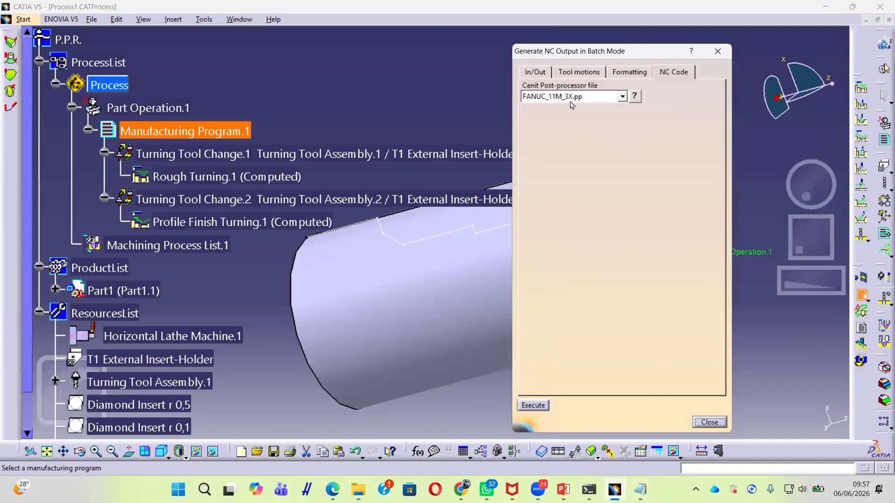
# Look through the available Cenit post-processor files without changing the selection, and close the batch output dialog.
pyautogui.click(604, 98)
pyautogui.moveTo(625, 115); pyautogui.dragTo(625, 199)
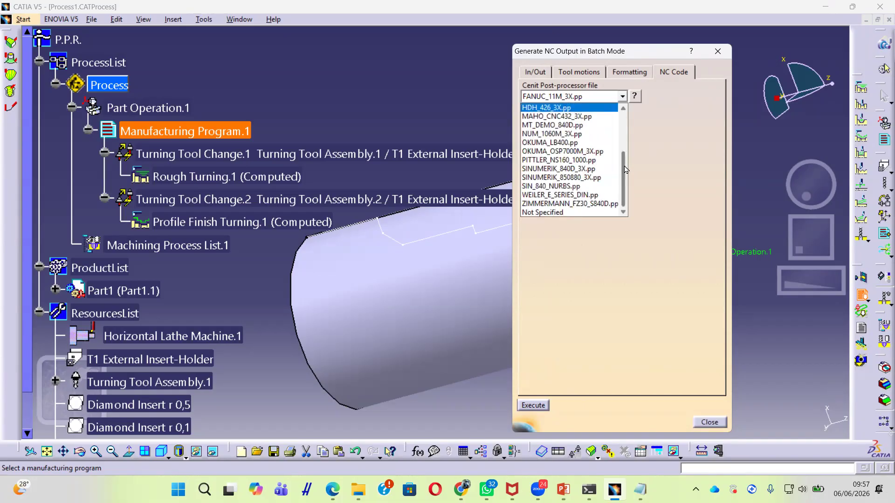
pyautogui.moveTo(625, 167); pyautogui.dragTo(624, 117)
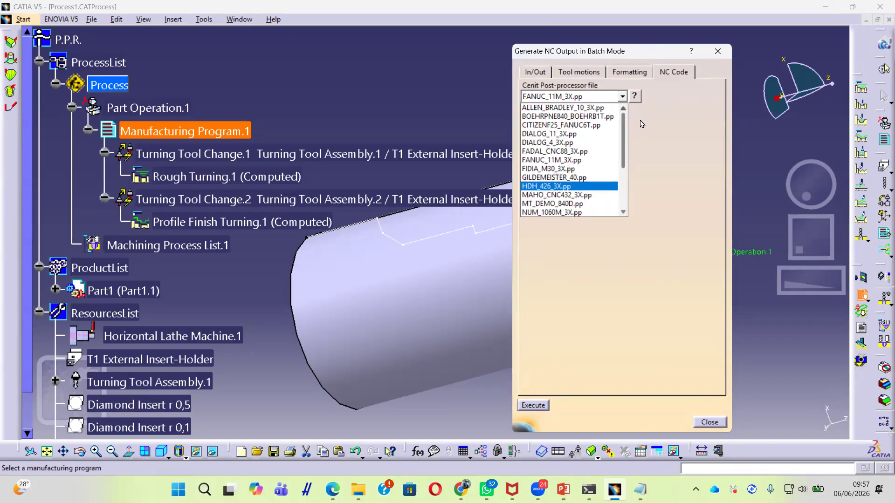
pyautogui.click(644, 124)
pyautogui.click(708, 423)
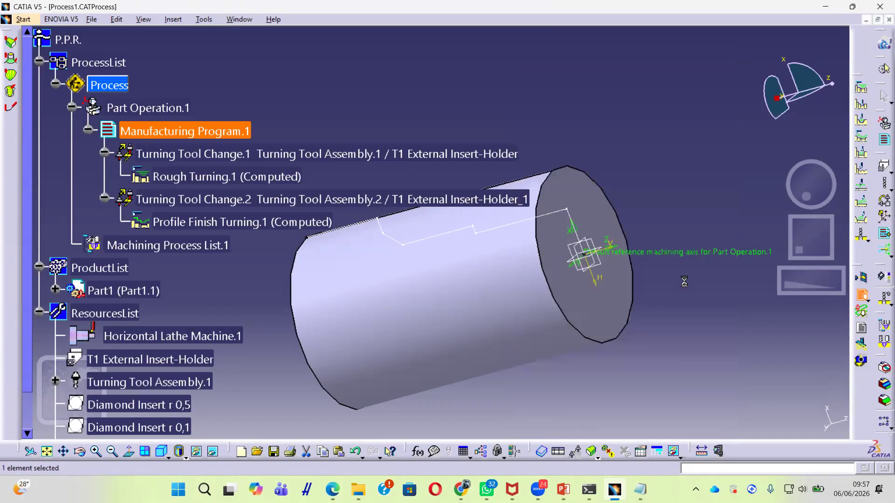
# Set the post processor type to IMS in the Machining output options and apply the change.
pyautogui.click(204, 19)
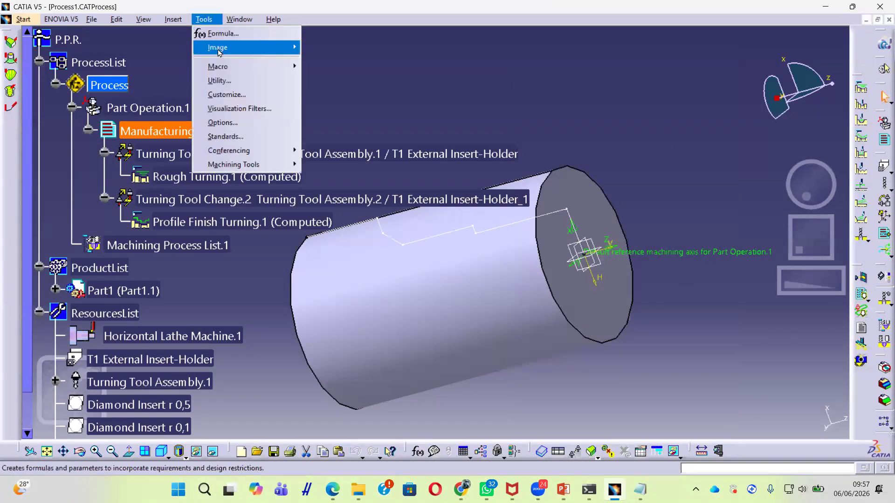
pyautogui.click(243, 122)
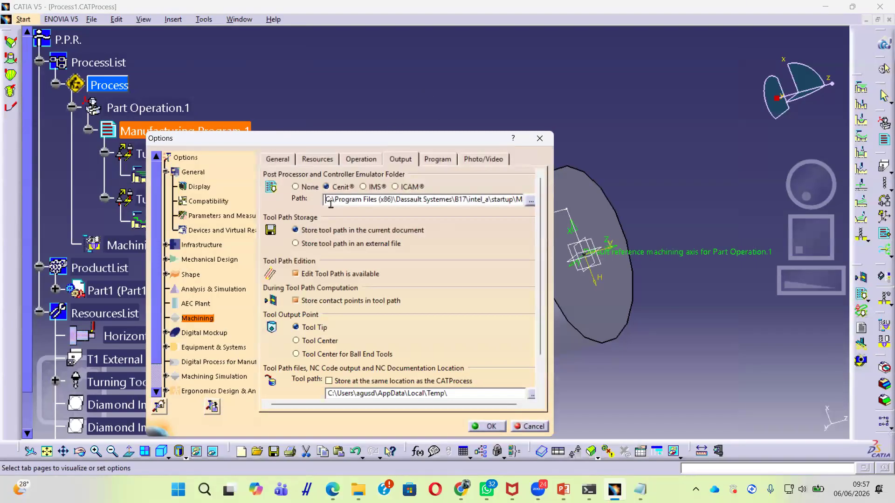
pyautogui.click(363, 187)
pyautogui.moveTo(405, 130); pyautogui.dragTo(405, 98)
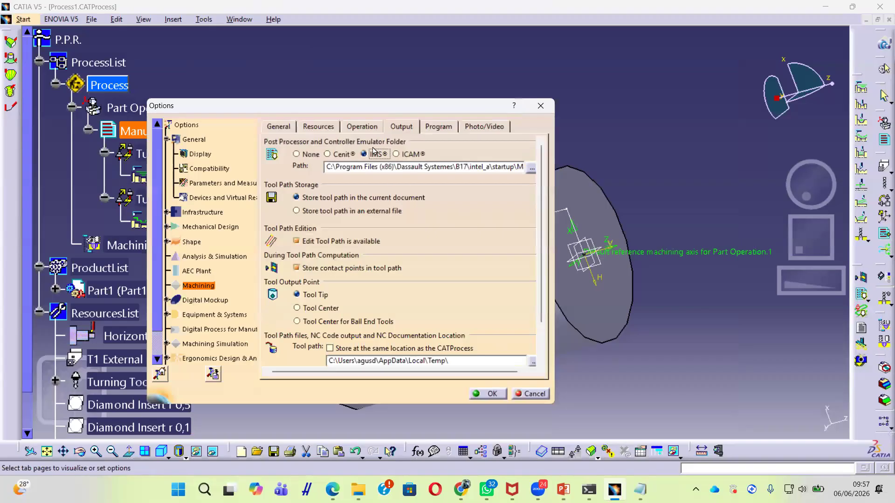
pyautogui.click(487, 394)
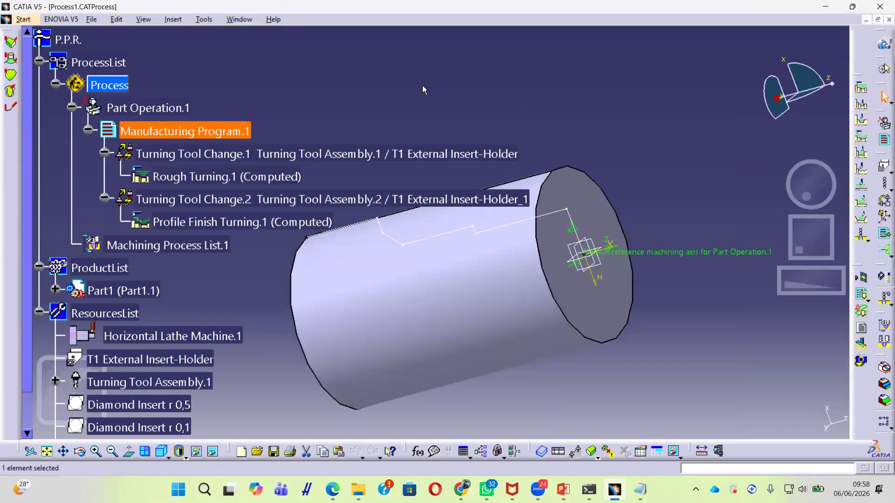
# Reopen Generate NC Output in Batch Mode and set the NC data type to NC Code.
pyautogui.click(860, 297)
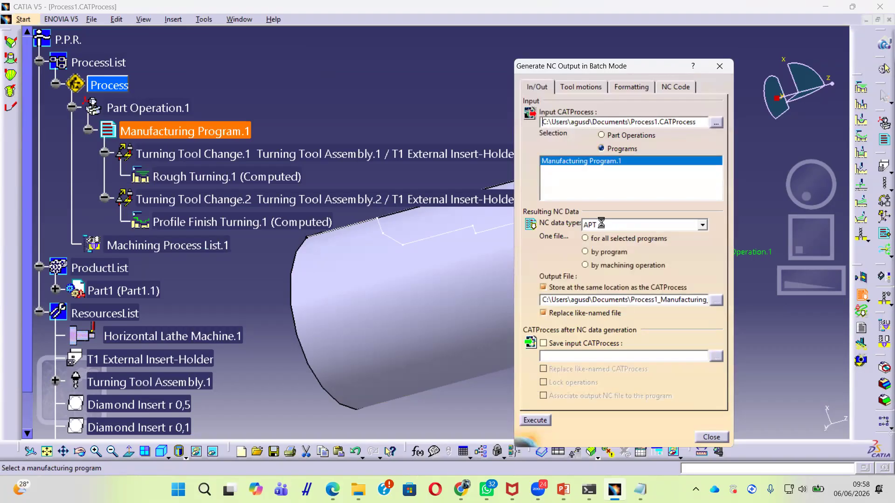
pyautogui.click(601, 223)
pyautogui.click(601, 253)
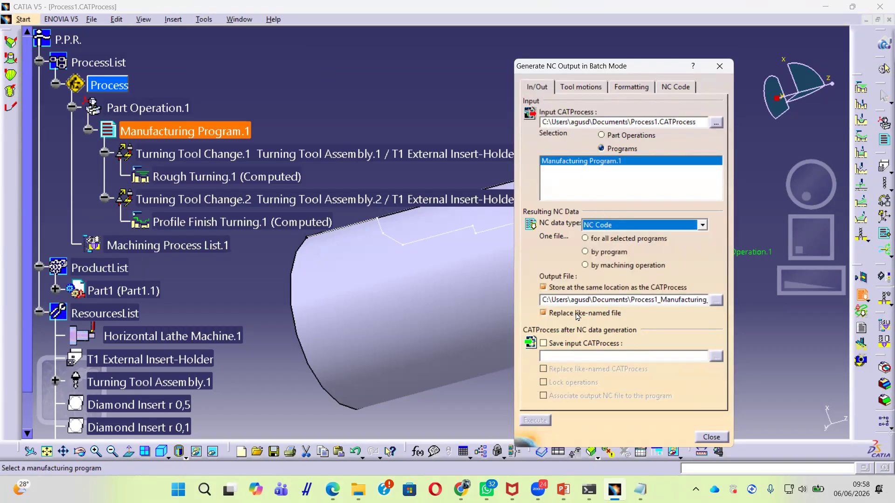
# Choose fanuc0 as the IMS post-processor file and execute the NC code generation, accepting program number 1000.
pyautogui.click(578, 87)
pyautogui.click(633, 89)
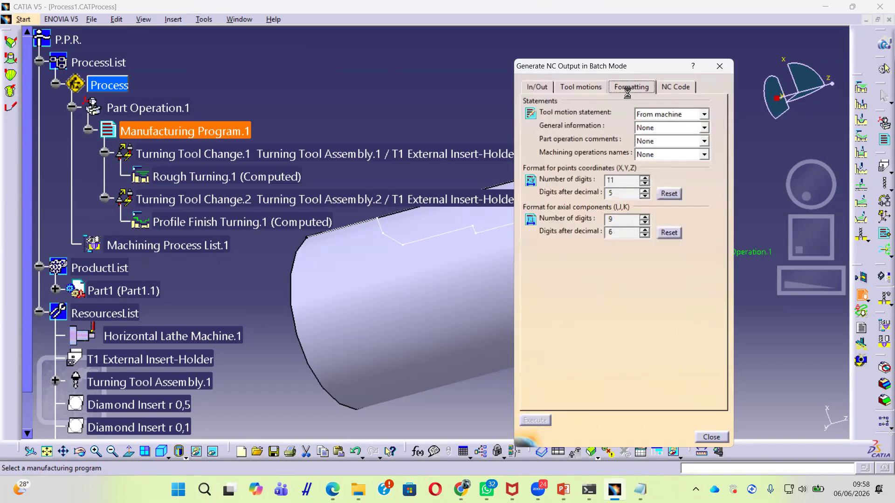
pyautogui.click(675, 89)
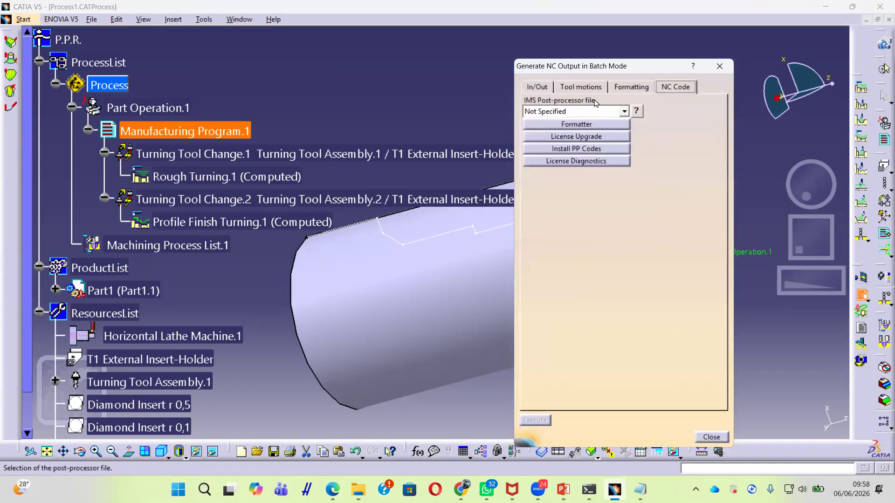
pyautogui.click(570, 111)
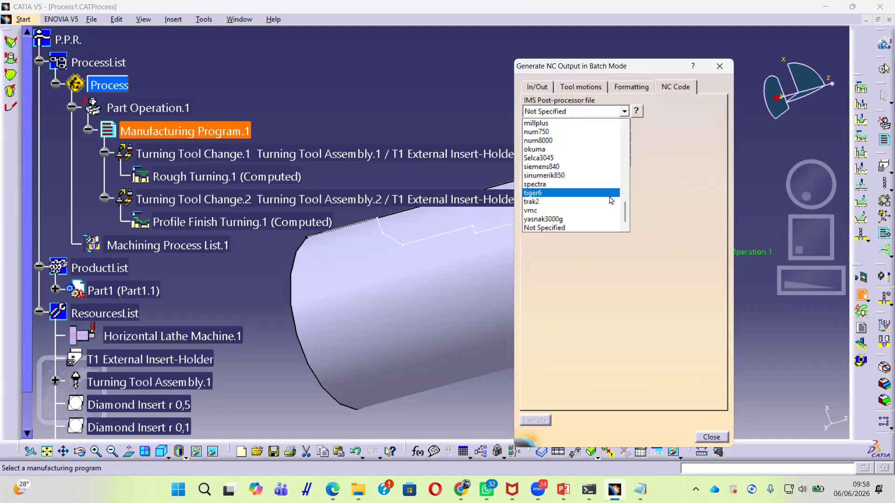
pyautogui.moveTo(626, 215); pyautogui.dragTo(626, 173)
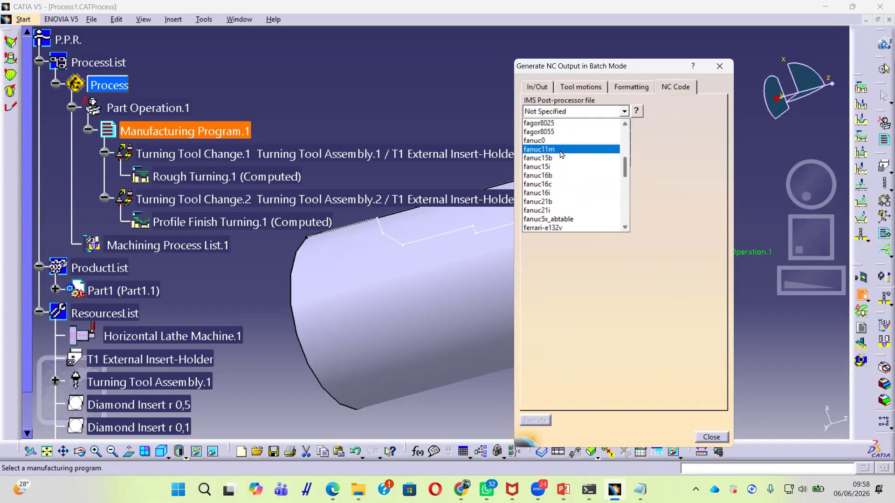
pyautogui.click(537, 141)
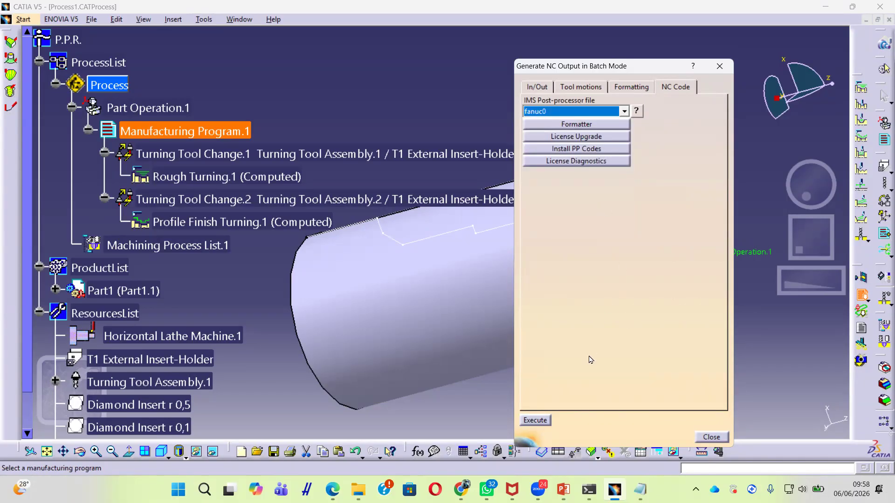
pyautogui.click(535, 421)
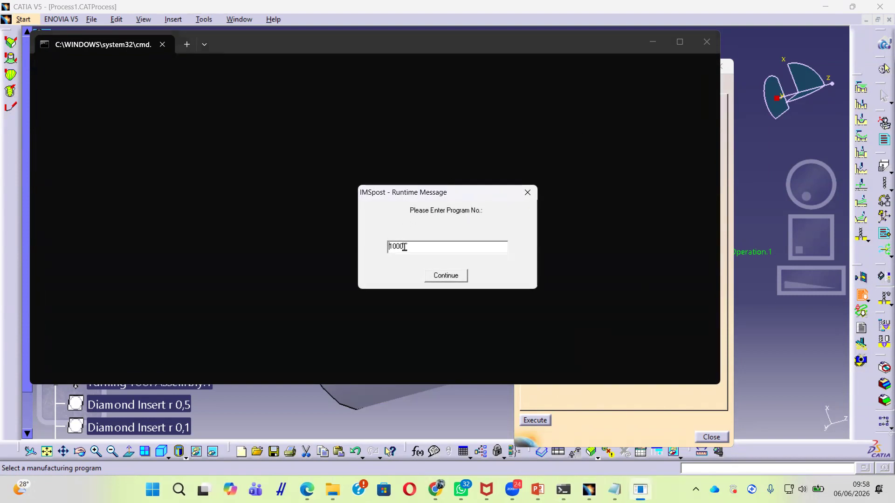
pyautogui.click(446, 277)
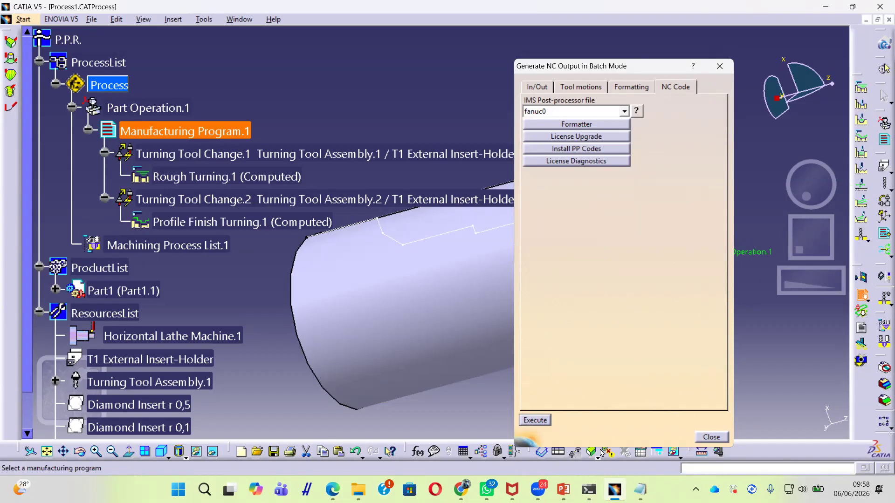
# Switch to File Explorer and Notepad, and load the regenerated Process1_Manufacturing_Program_1.CATNCCode from Documents into Notepad.
pyautogui.hotkey('alt', 'Tab')
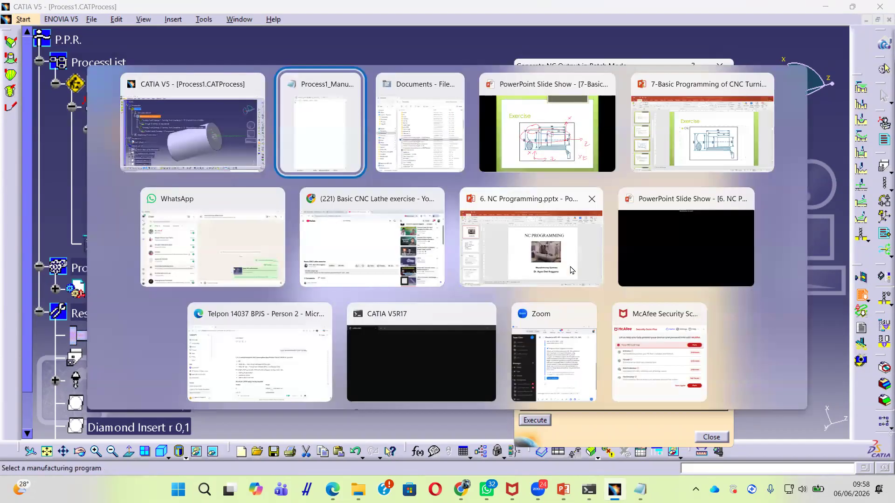
pyautogui.hotkey('alt', 'Tab')
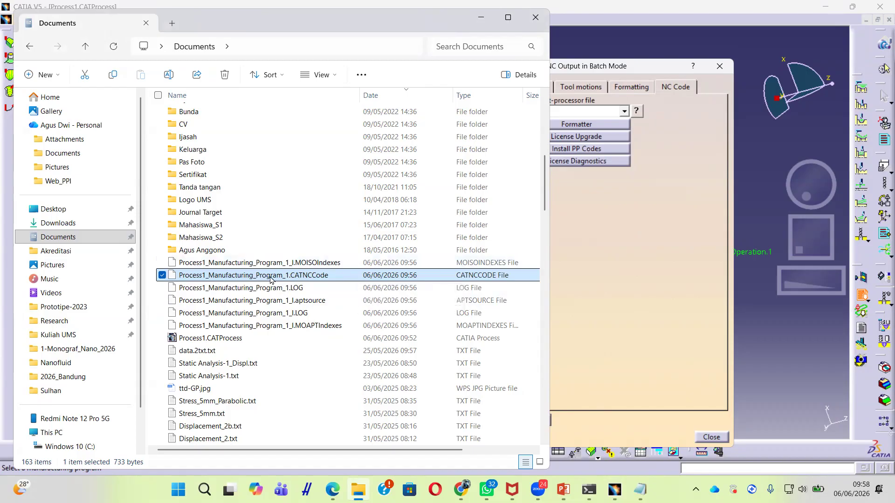
pyautogui.hotkey('alt', 'Tab')
pyautogui.press('Tab')
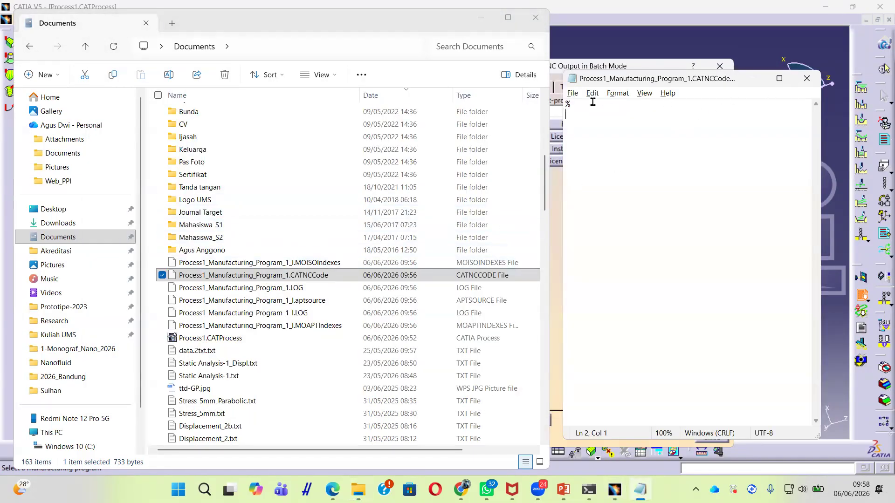
pyautogui.click(573, 94)
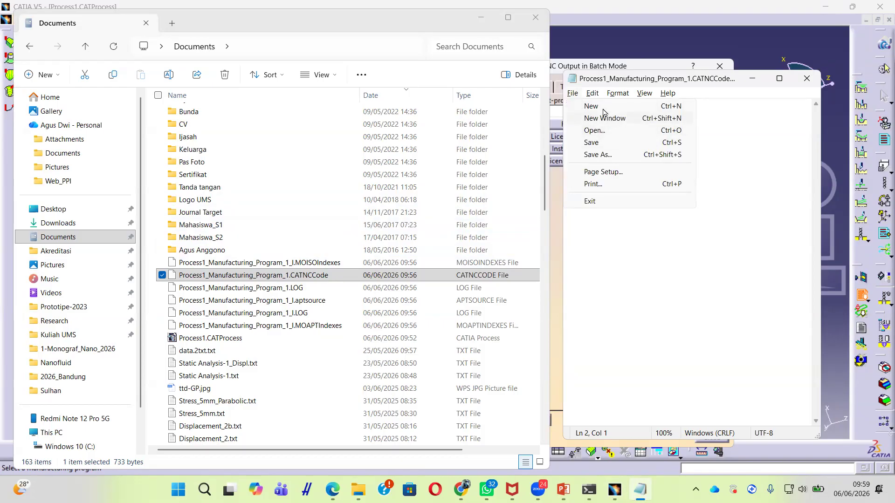
pyautogui.click(603, 109)
pyautogui.click(310, 276)
pyautogui.moveTo(310, 275); pyautogui.dragTo(708, 279)
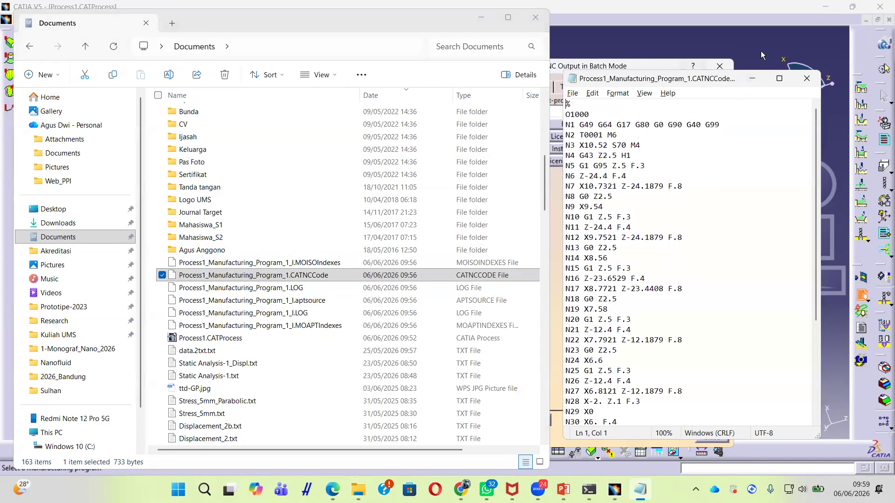
# Minimize File Explorer and place the Notepad window beside CATIA's batch output dialog.
pyautogui.click(779, 79)
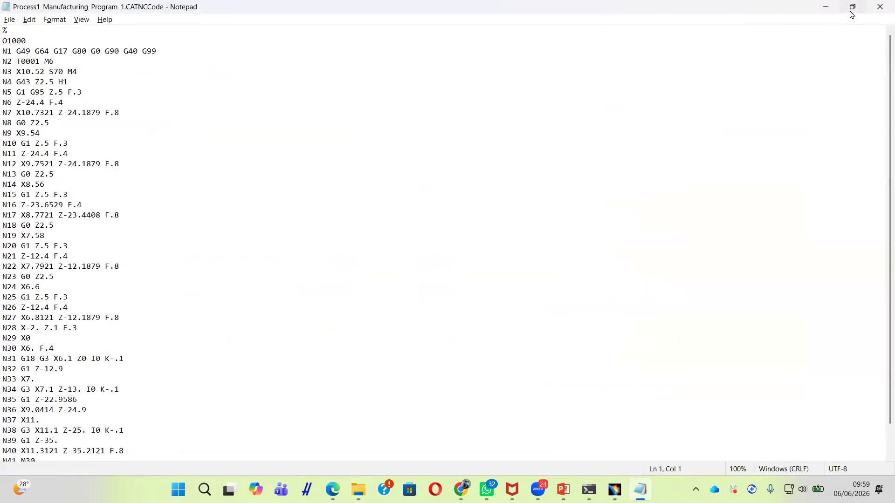
pyautogui.click(853, 7)
pyautogui.click(481, 18)
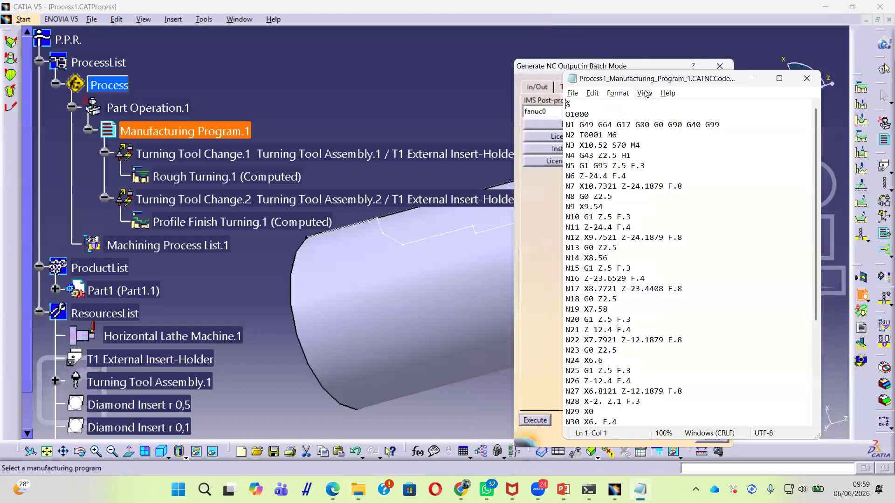
pyautogui.moveTo(682, 83); pyautogui.dragTo(314, 63)
# Read through the complete NC program from the program number O1000 to the M30 end block.
pyautogui.click(281, 167)
pyautogui.scroll(-5, 303, 249)
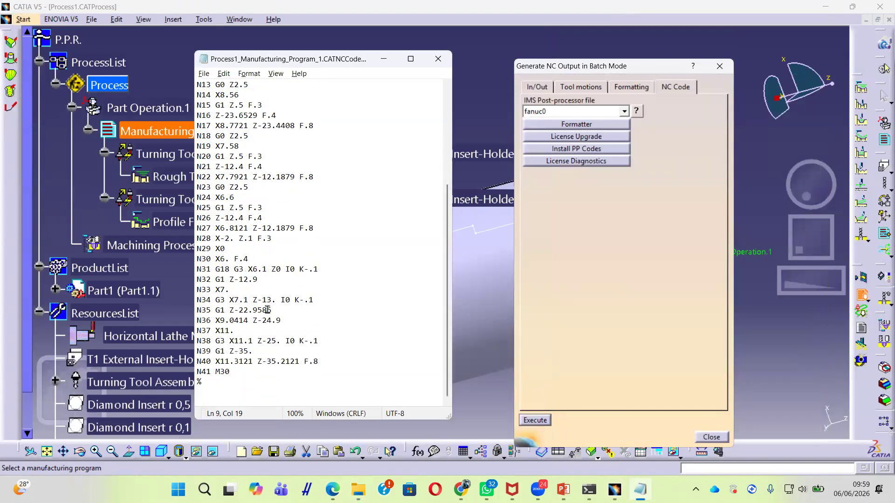
pyautogui.click(234, 362)
pyautogui.scroll(2, 253, 342)
pyautogui.scroll(3, 252, 341)
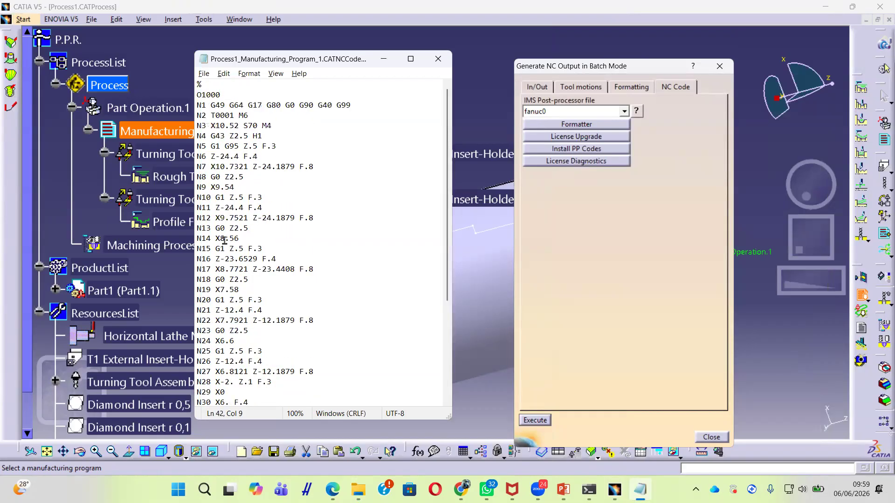
pyautogui.moveTo(198, 95); pyautogui.dragTo(267, 126)
pyautogui.scroll(-5, 263, 254)
pyautogui.click(210, 372)
pyautogui.scroll(5, 235, 331)
pyautogui.click(277, 125)
# Examine the main body of the NC code from O1000 through block N24.
pyautogui.moveTo(201, 96); pyautogui.dragTo(344, 343)
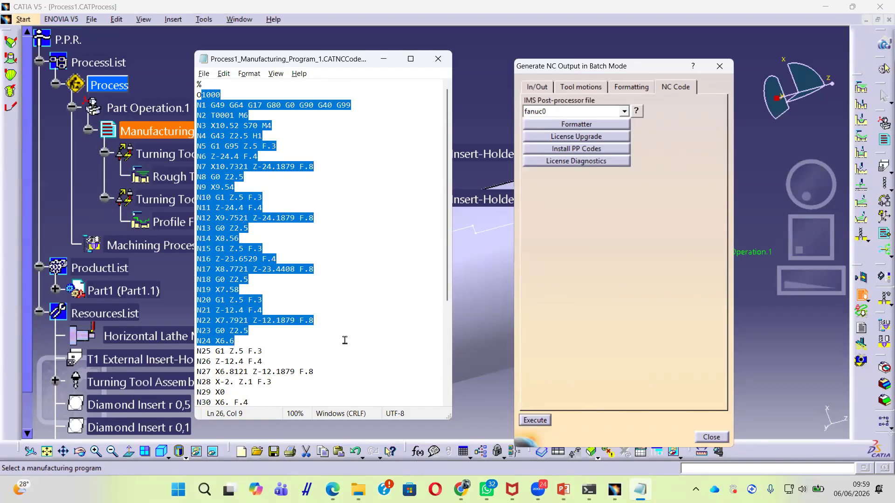
pyautogui.click(247, 343)
pyautogui.moveTo(197, 95); pyautogui.dragTo(337, 299)
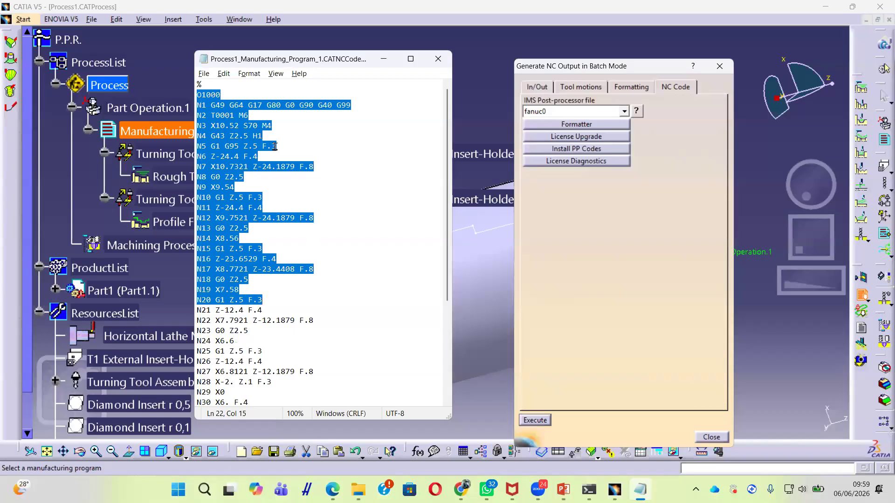
pyautogui.click(275, 146)
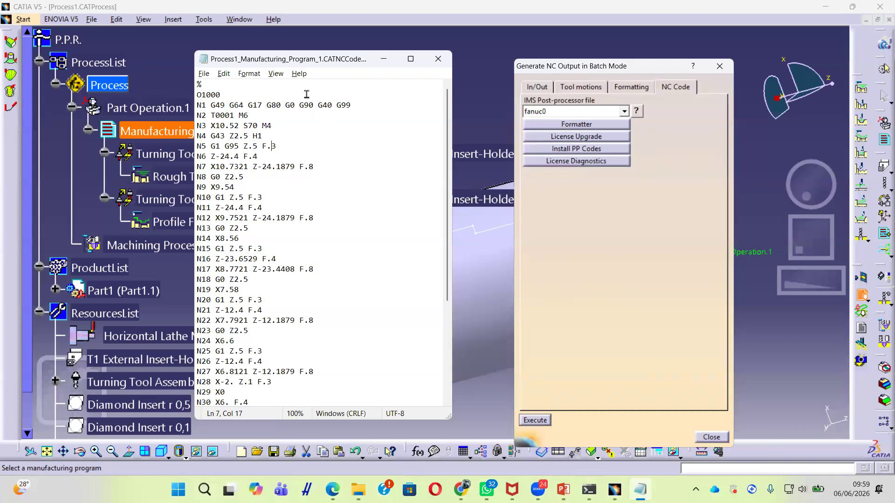
pyautogui.click(257, 146)
pyautogui.click(233, 117)
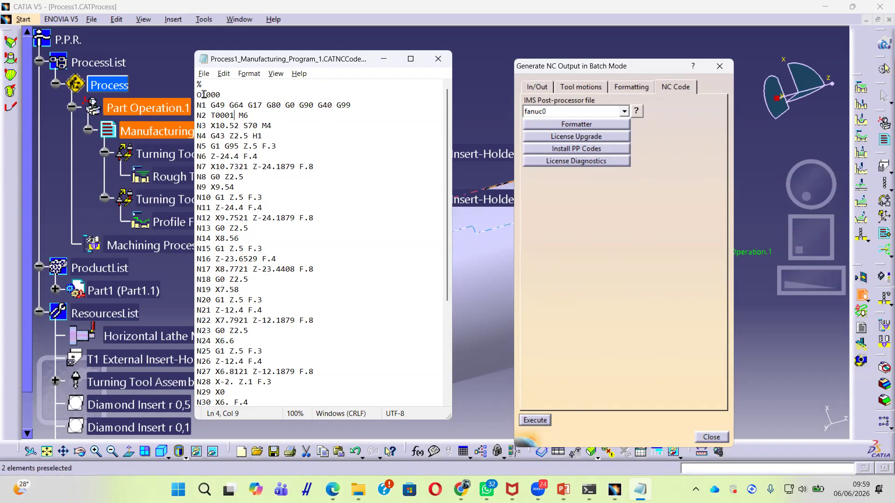
pyautogui.moveTo(198, 95); pyautogui.dragTo(334, 289)
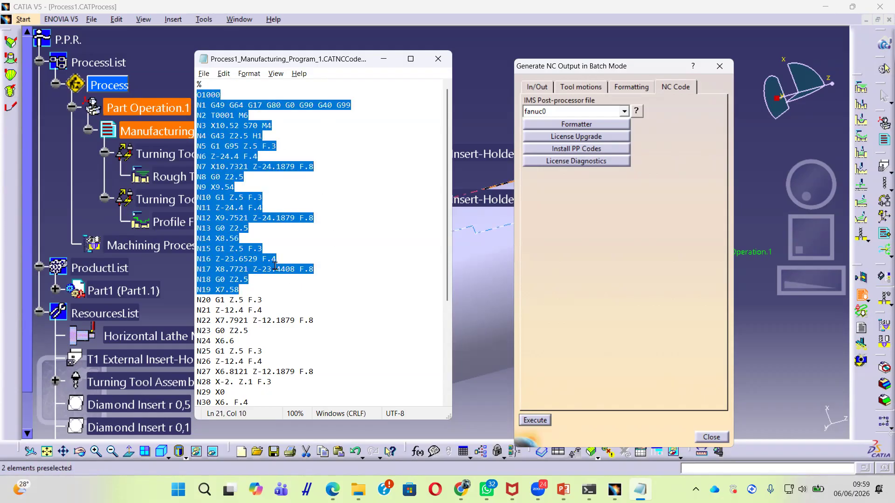
pyautogui.click(234, 197)
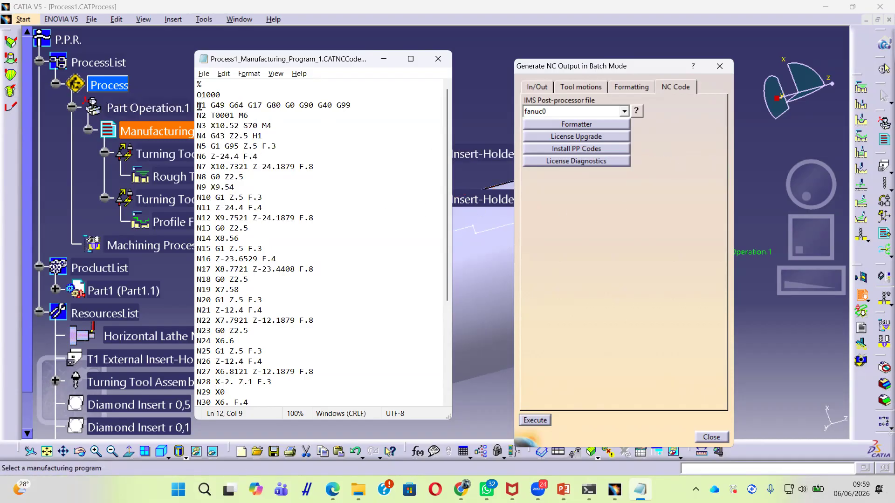
# Examine the setup block N1, the tool change in N2, the X coordinate in N3, and the G-codes in N4, N5 and N8.
pyautogui.moveTo(199, 105); pyautogui.dragTo(252, 116)
pyautogui.click(239, 136)
pyautogui.moveTo(209, 136); pyautogui.dragTo(224, 146)
pyautogui.moveTo(211, 177); pyautogui.dragTo(220, 177)
pyautogui.click(211, 177)
pyautogui.moveTo(211, 146); pyautogui.dragTo(242, 146)
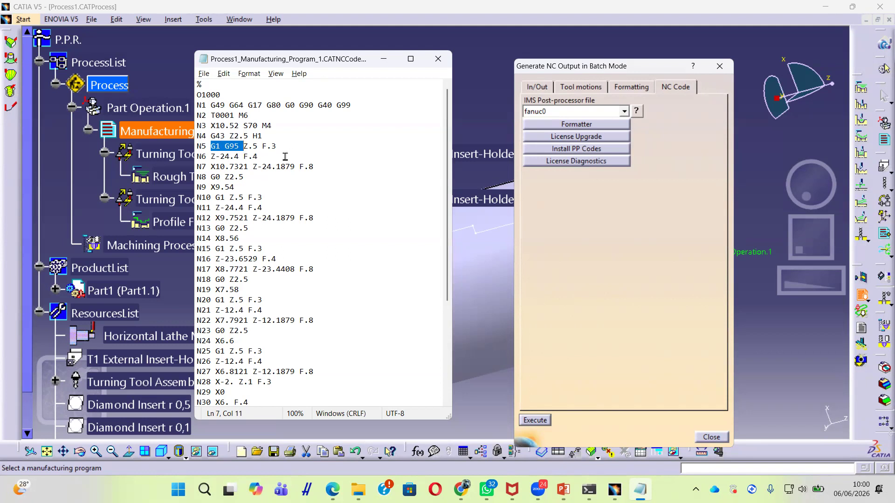
pyautogui.click(245, 149)
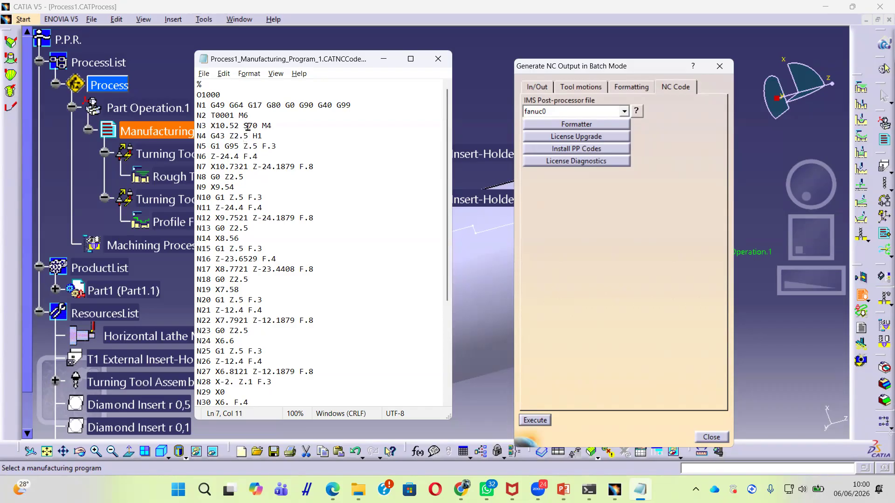
pyautogui.click(211, 125)
pyautogui.moveTo(212, 116); pyautogui.dragTo(269, 117)
pyautogui.click(215, 117)
pyautogui.moveTo(210, 126); pyautogui.dragTo(225, 126)
pyautogui.click(226, 126)
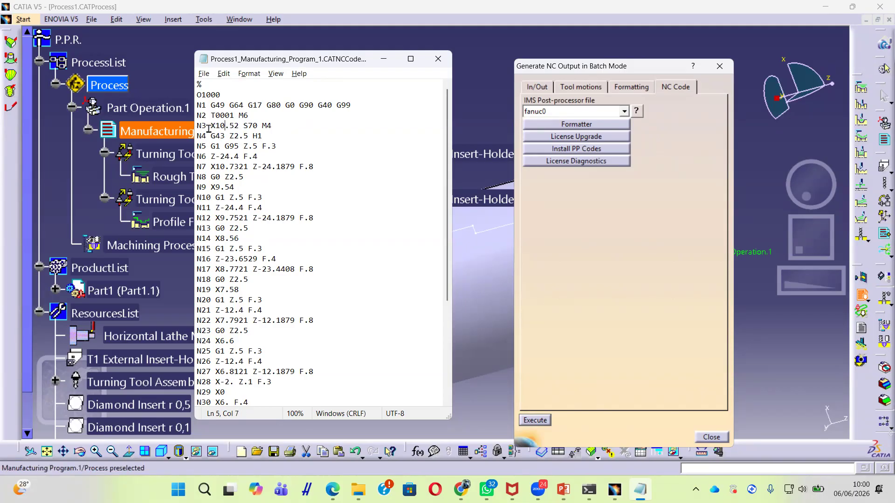
# Examine the X and Z coordinates of the first roughing moves in blocks N3 to N7.
pyautogui.moveTo(211, 126); pyautogui.dragTo(252, 136)
pyautogui.click(231, 136)
pyautogui.click(225, 137)
pyautogui.moveTo(211, 148); pyautogui.dragTo(257, 147)
pyautogui.click(248, 147)
pyautogui.moveTo(210, 126); pyautogui.dragTo(242, 126)
pyautogui.click(264, 147)
pyautogui.moveTo(210, 156); pyautogui.dragTo(238, 156)
pyautogui.click(252, 167)
pyautogui.moveTo(211, 167); pyautogui.dragTo(250, 167)
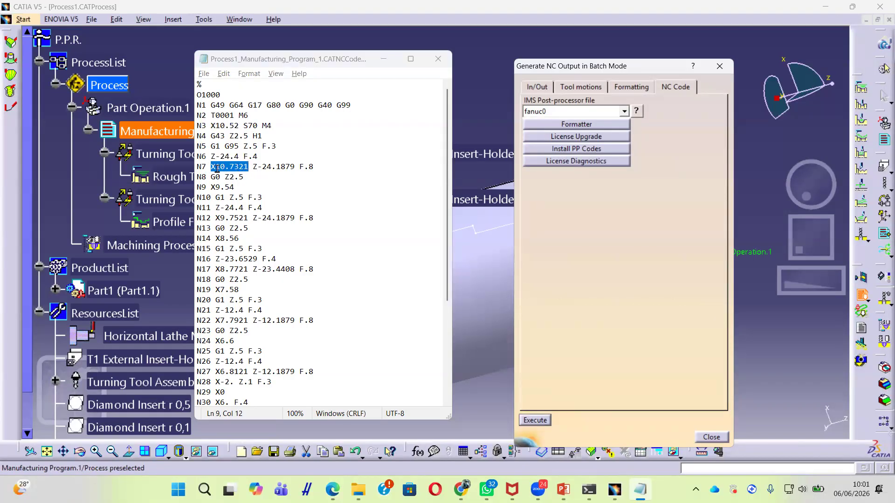
# Examine the X and Z coordinates and the feedrate in block N7.
pyautogui.moveTo(253, 166); pyautogui.dragTo(294, 166)
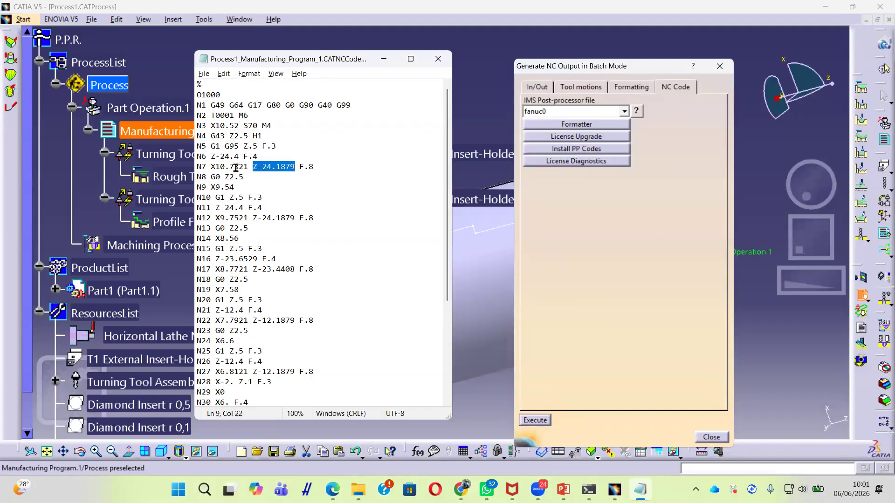
pyautogui.moveTo(206, 166); pyautogui.dragTo(316, 167)
pyautogui.moveTo(262, 166); pyautogui.dragTo(322, 167)
pyautogui.click(322, 167)
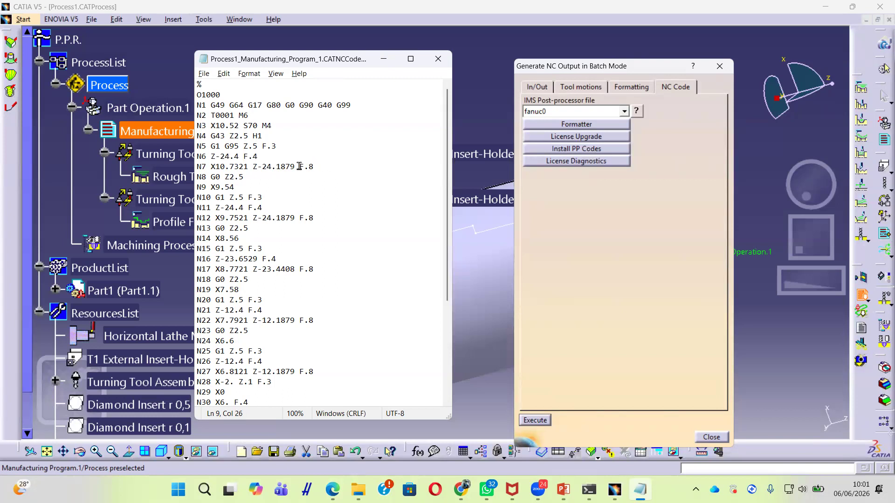
# Examine the rapid retract in block N8 and the X position of the following pass in block N9.
pyautogui.moveTo(211, 177); pyautogui.dragTo(257, 177)
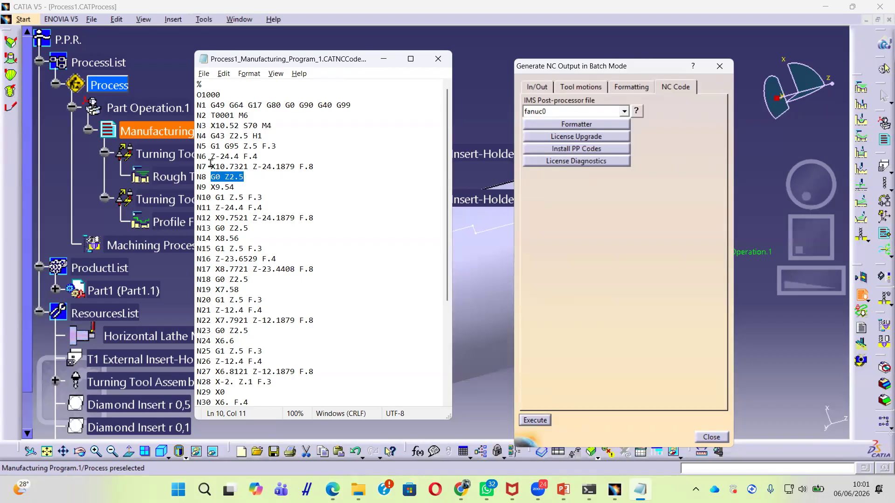
pyautogui.click(211, 164)
pyautogui.moveTo(211, 187); pyautogui.dragTo(236, 188)
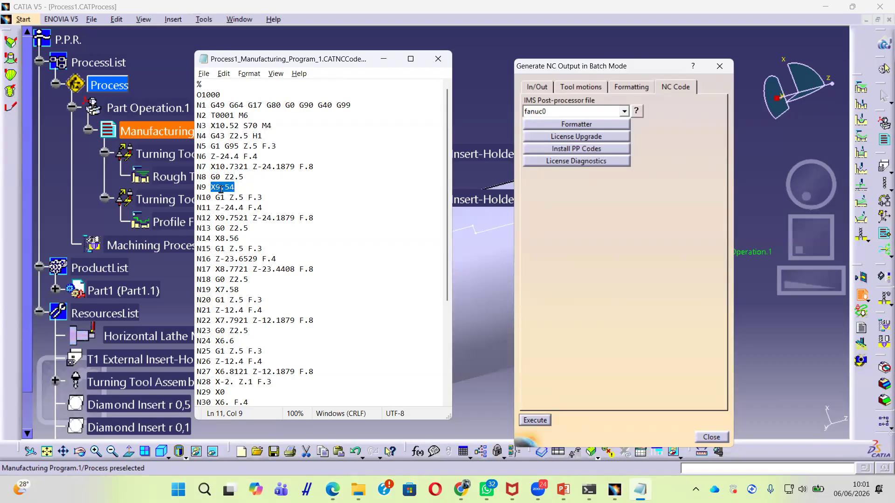
pyautogui.click(242, 186)
pyautogui.moveTo(212, 178); pyautogui.dragTo(249, 188)
pyautogui.click(211, 187)
pyautogui.click(255, 188)
# Review the remaining NC blocks from N10 to the M30 program end.
pyautogui.moveTo(296, 61); pyautogui.dragTo(305, 61)
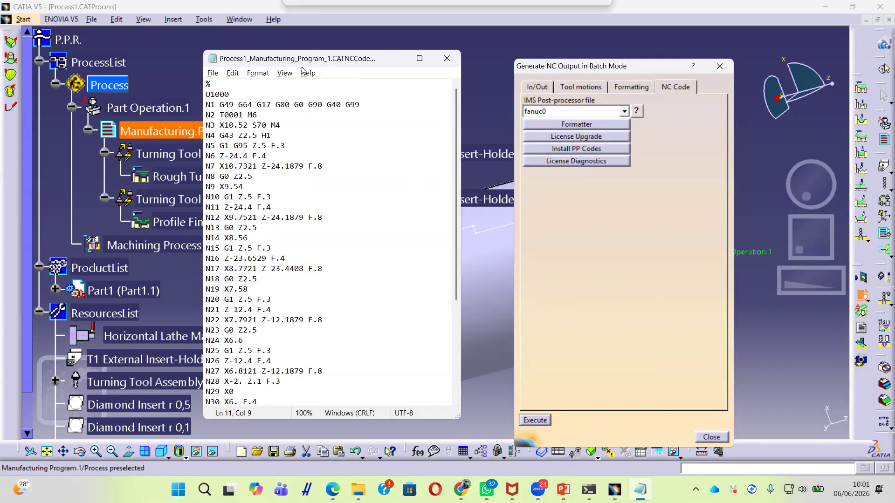
pyautogui.scroll(-3, 290, 207)
pyautogui.scroll(-2, 289, 208)
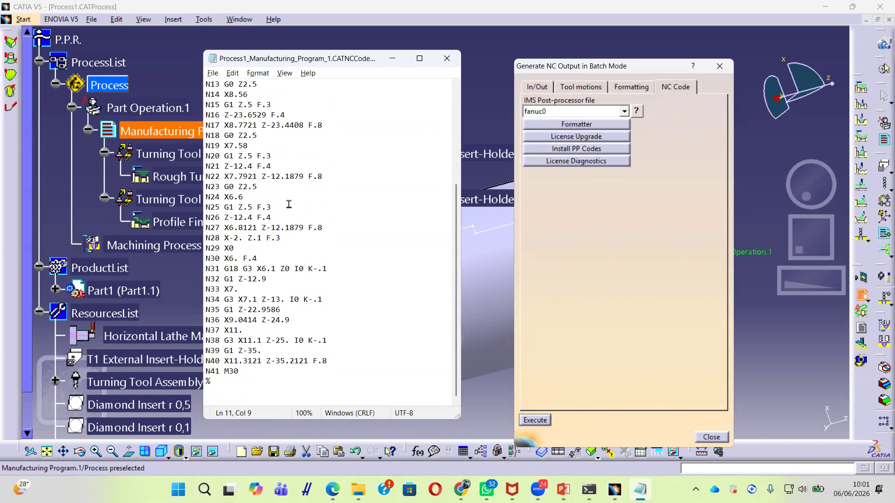
pyautogui.scroll(5, 289, 204)
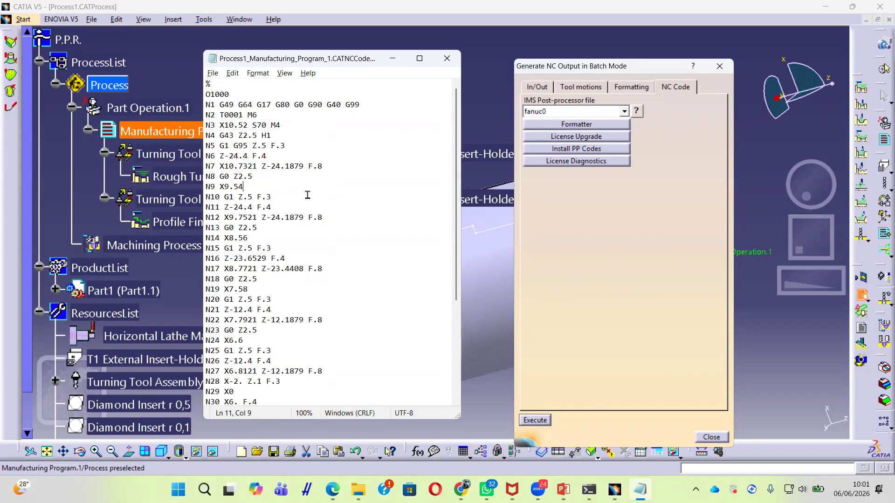
pyautogui.scroll(-4, 307, 195)
pyautogui.scroll(-1, 304, 199)
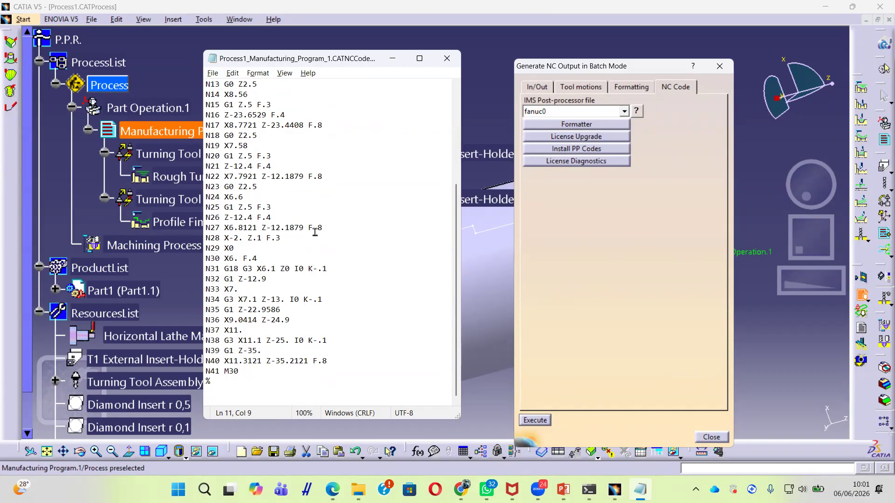
# Close the batch NC output setup, open the tool path replay of Profile Finish Turning.1, and switch to video simulation with point by point replay.
pyautogui.click(702, 438)
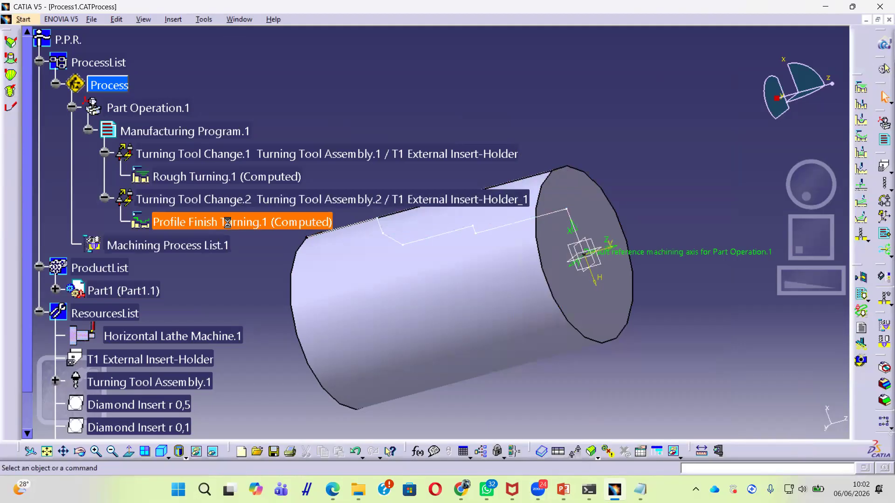
pyautogui.doubleClick(249, 224)
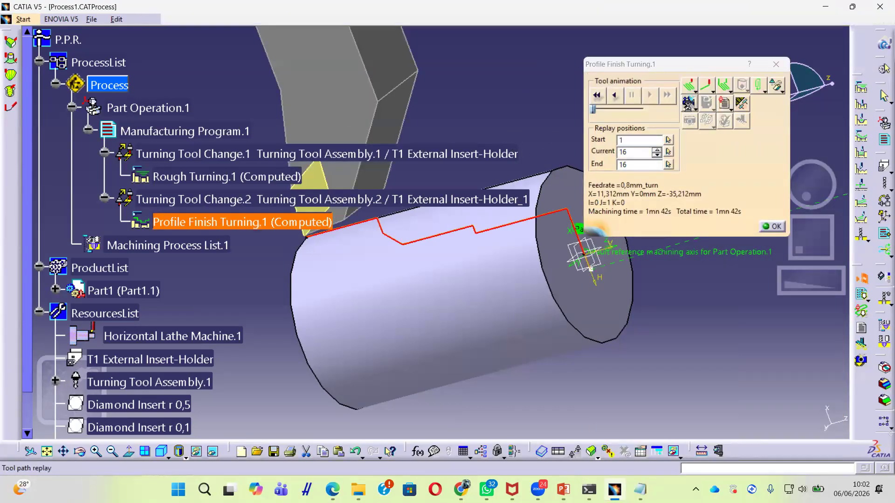
pyautogui.click(688, 104)
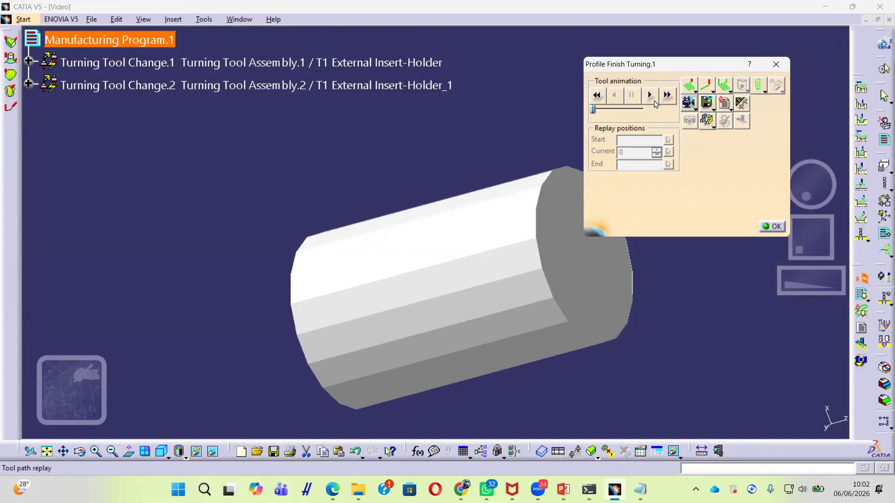
pyautogui.click(692, 88)
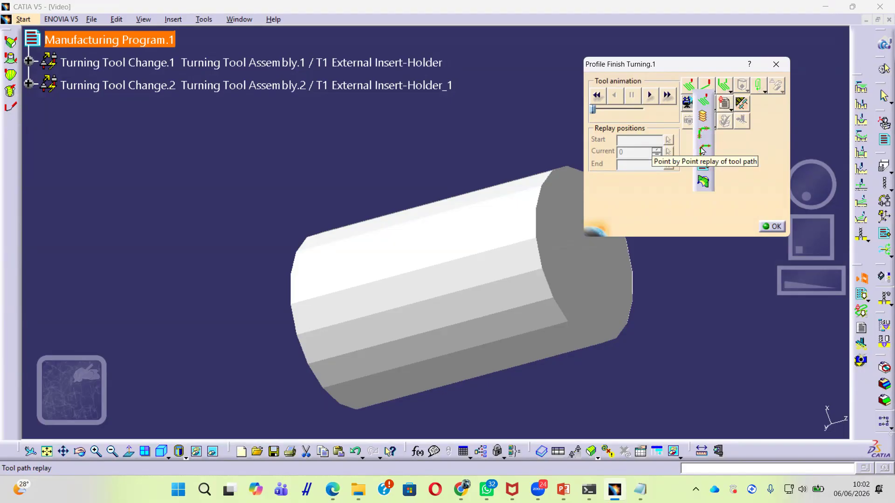
pyautogui.click(703, 150)
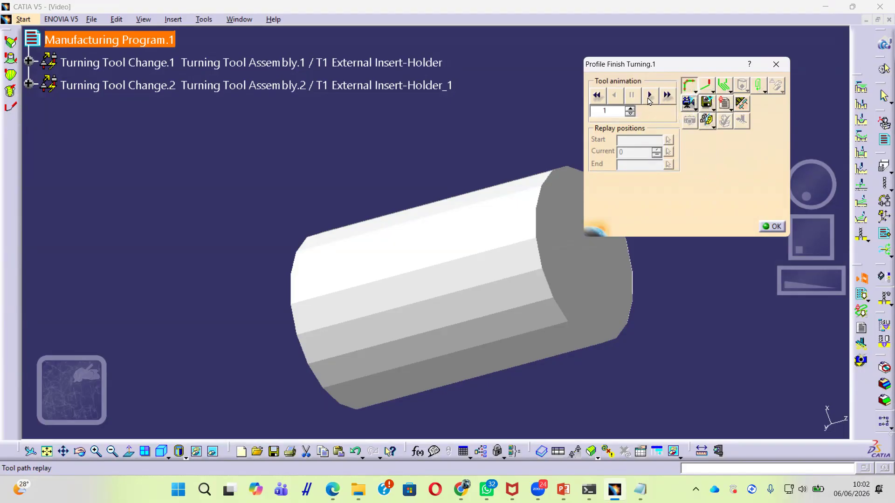
# Advance the video simulation point by point into Rough Turning.1, inspect the tool against the stock, and close the replay.
pyautogui.click(649, 95)
pyautogui.click(649, 96)
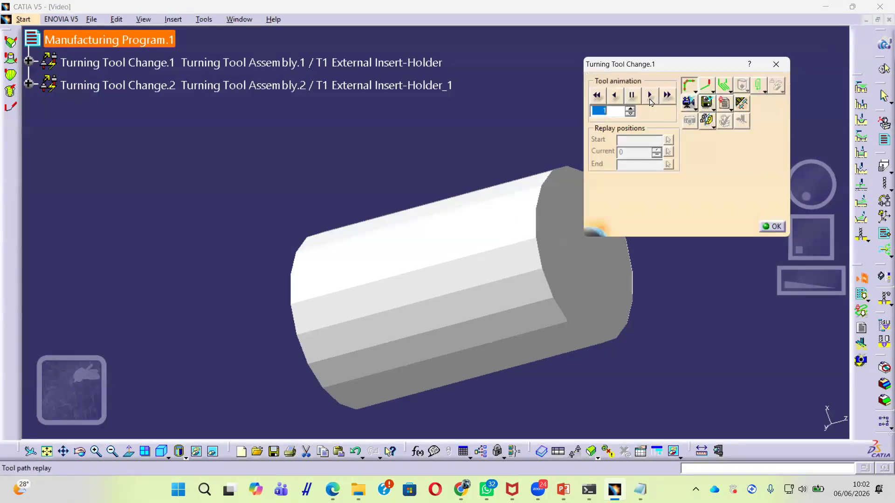
pyautogui.click(649, 96)
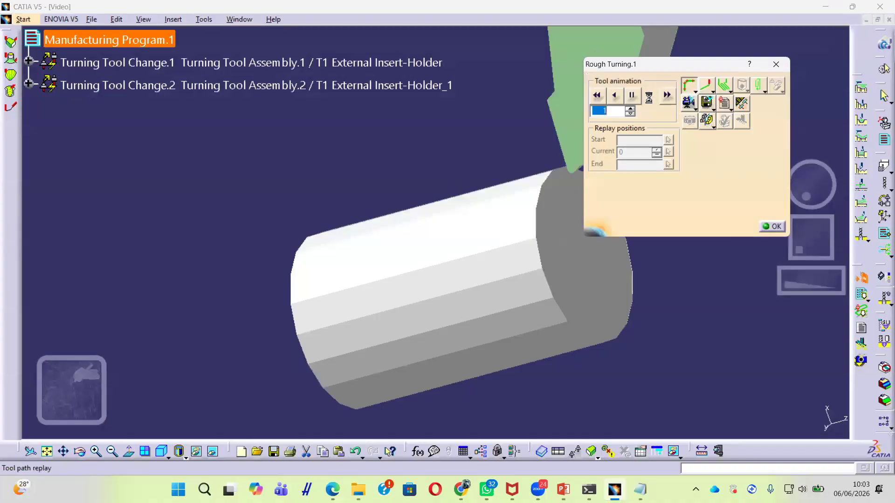
pyautogui.moveTo(644, 65); pyautogui.dragTo(682, 102)
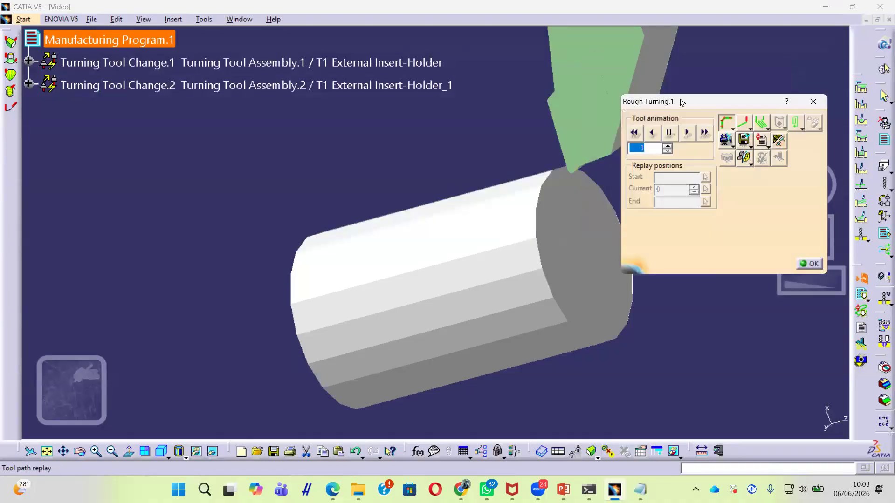
pyautogui.moveTo(510, 126); pyautogui.dragTo(473, 182, button='middle')
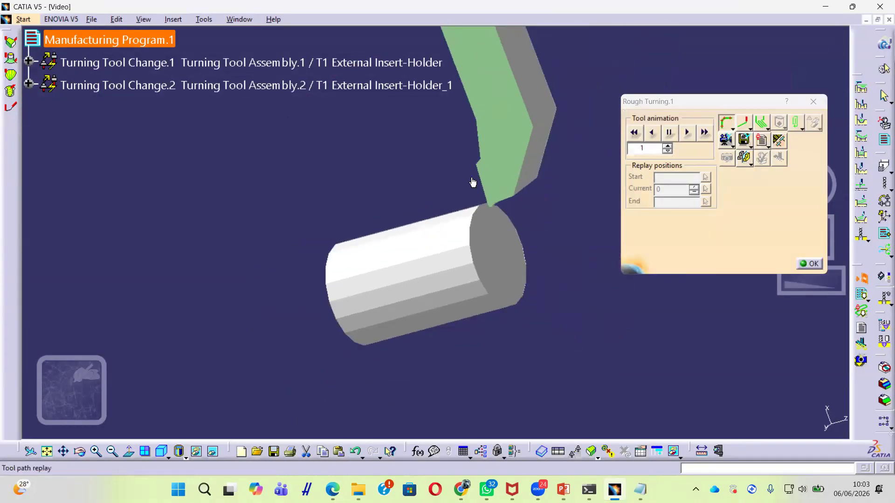
pyautogui.click(688, 144)
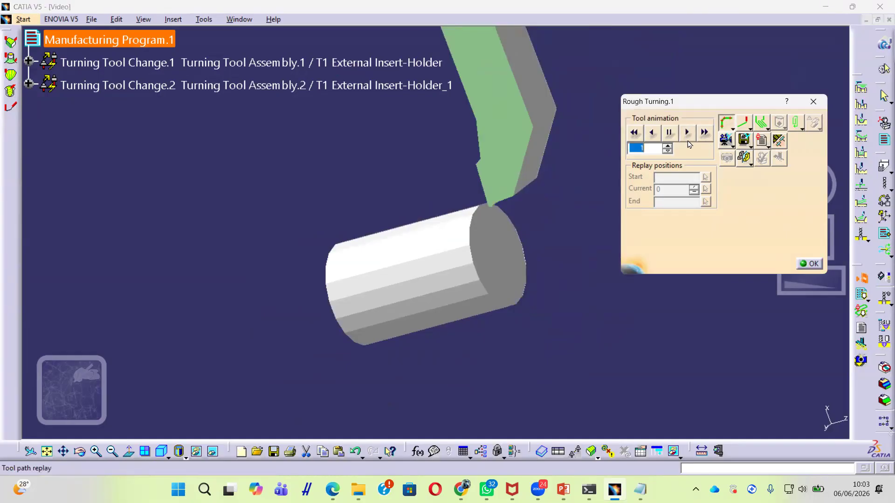
pyautogui.click(812, 267)
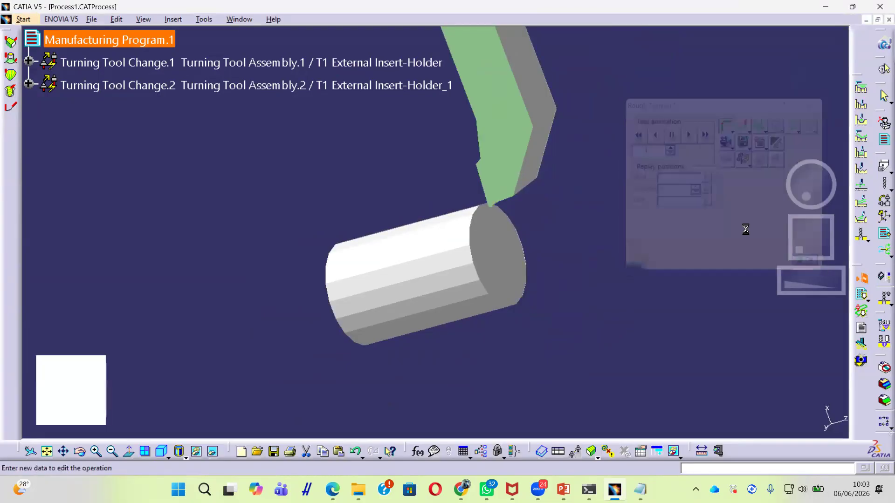
# Reopen the tool path replay of Profile Finish Turning.1, return the tool to the first position, and collapse the ProcessList in the tree.
pyautogui.click(831, 438)
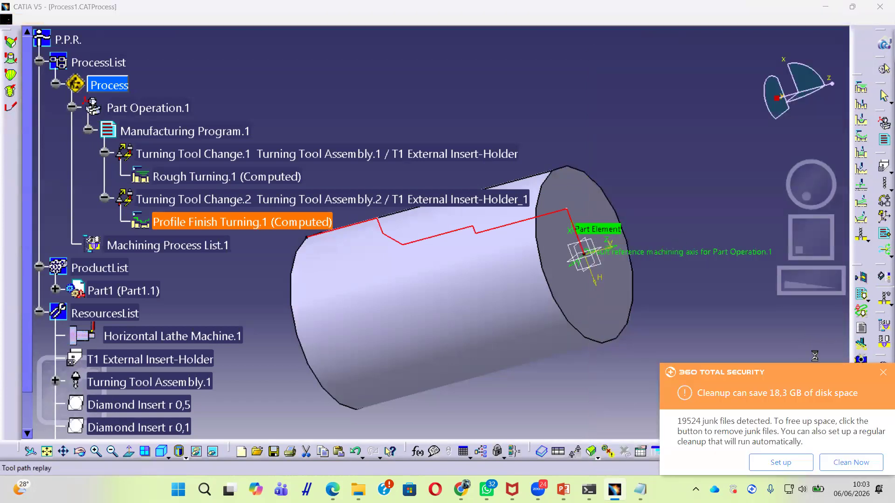
pyautogui.click(882, 373)
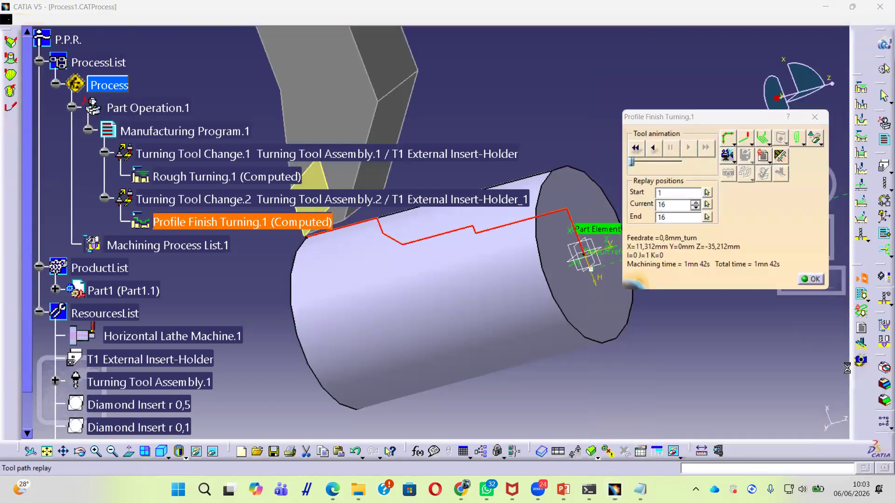
pyautogui.click(636, 149)
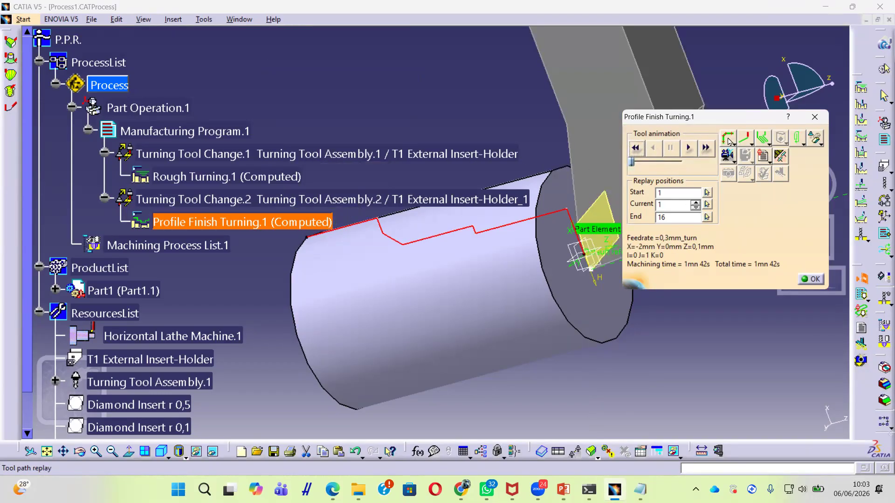
pyautogui.moveTo(524, 206); pyautogui.dragTo(548, 201, button='middle')
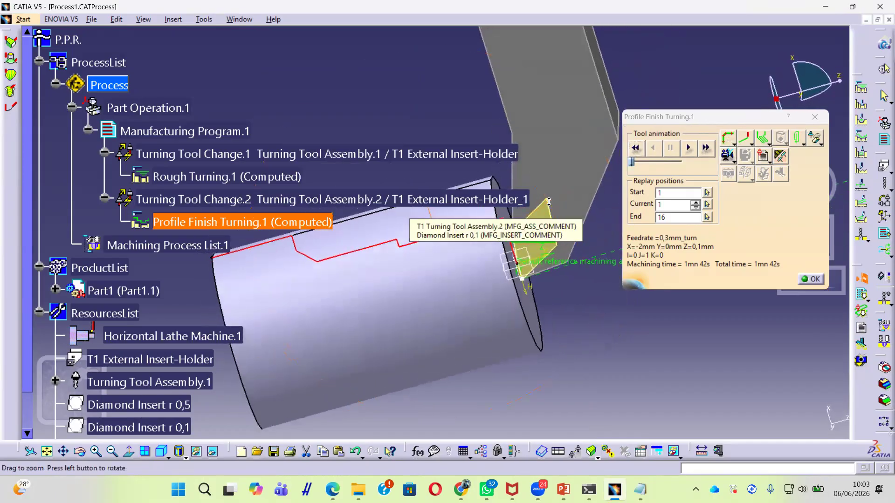
pyautogui.click(39, 62)
pyautogui.moveTo(486, 306); pyautogui.dragTo(471, 265, button='middle')
pyautogui.scroll(1, 472, 265)
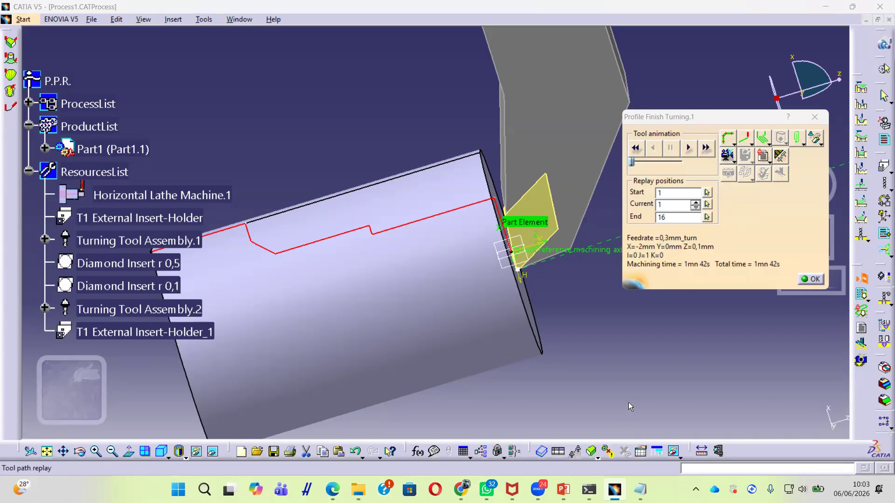
# Switch to the CATNCCode file in Notepad and compare block N28 with the finishing tool's first replay position.
pyautogui.hotkey('alt', 'Tab')
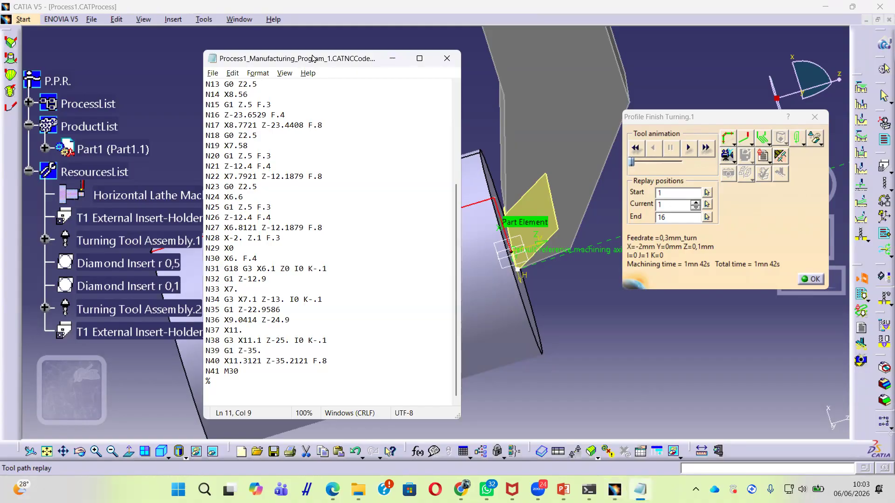
pyautogui.moveTo(312, 58); pyautogui.dragTo(186, 54)
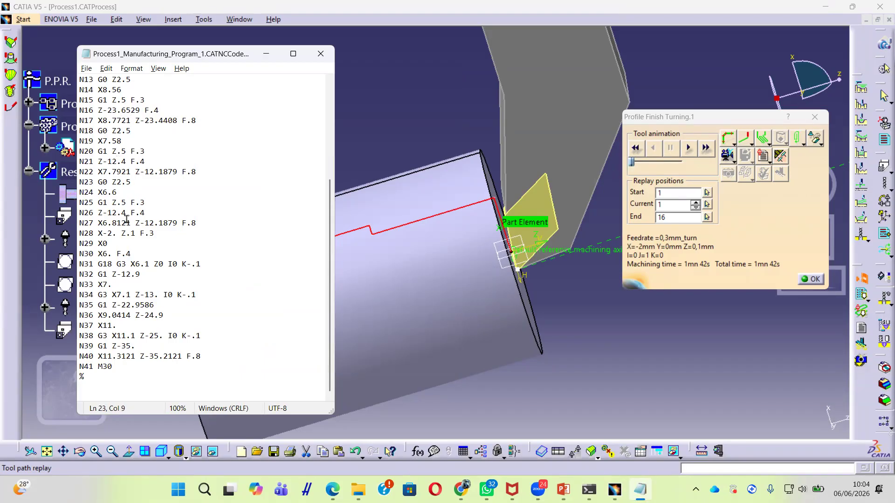
pyautogui.click(112, 203)
pyautogui.moveTo(99, 233); pyautogui.dragTo(178, 233)
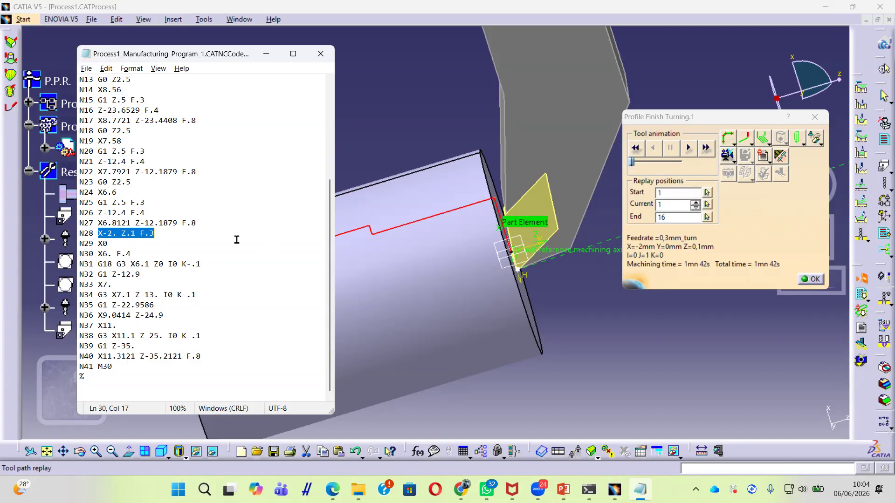
pyautogui.click(140, 234)
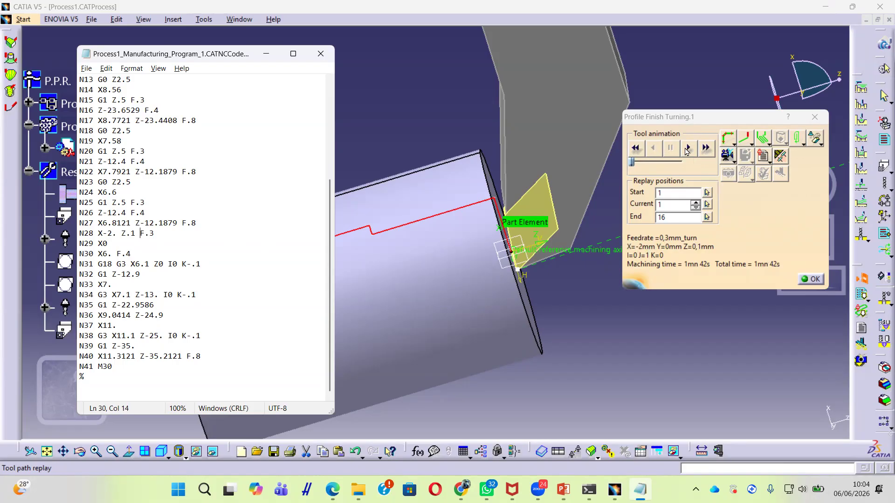
# Advance the finishing replay to position 2 and compare its coordinates with block N29 in the NC code.
pyautogui.click(687, 149)
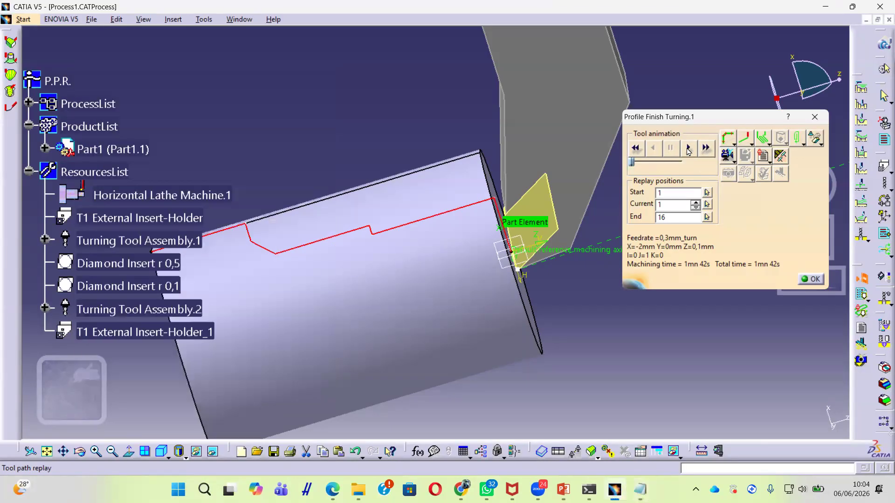
pyautogui.click(687, 149)
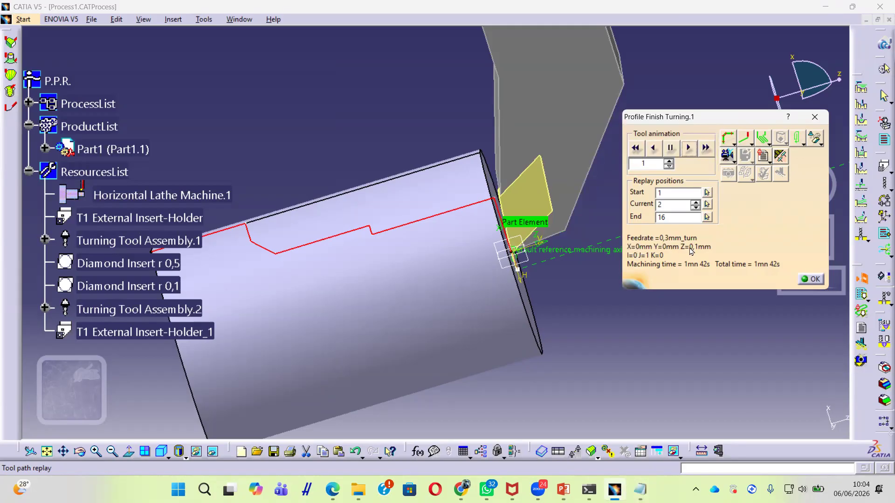
pyautogui.hotkey('alt', 'Tab')
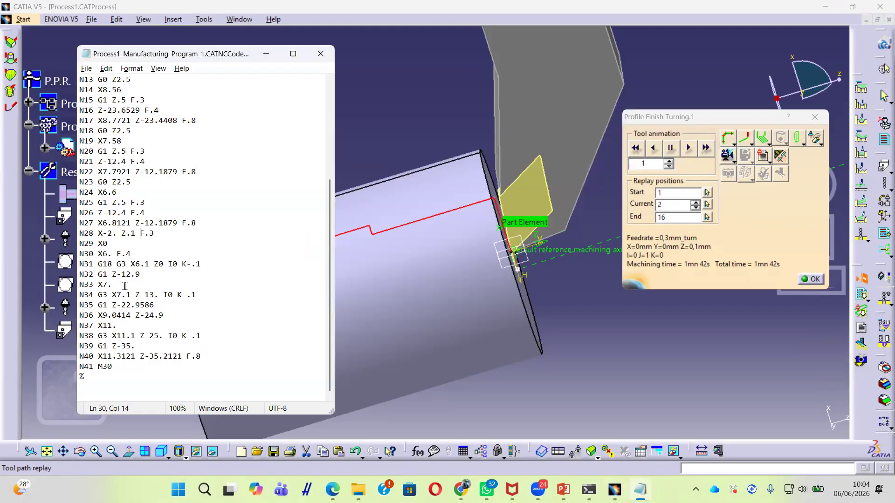
pyautogui.click(100, 243)
pyautogui.doubleClick(99, 243)
pyautogui.moveTo(85, 244); pyautogui.dragTo(118, 243)
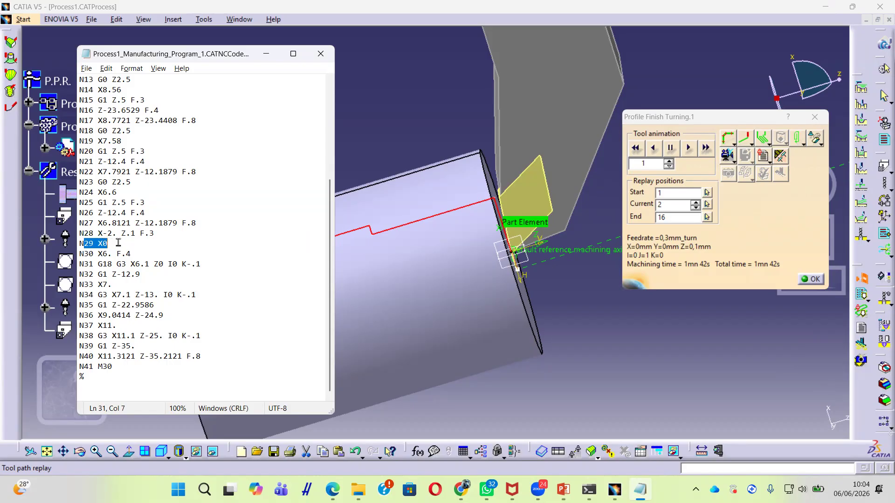
# Advance the finishing replay to position 3 and compare its X coordinate and feedrate with block N30 in the NC code.
pyautogui.click(696, 250)
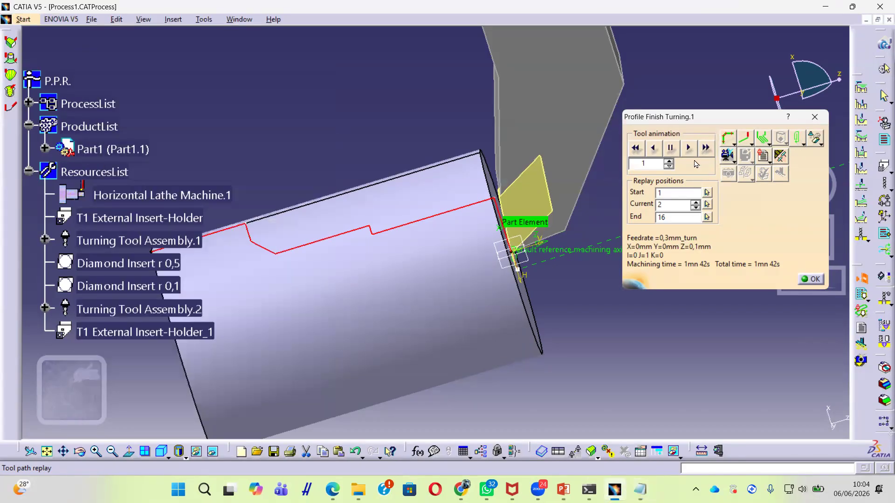
pyautogui.click(688, 150)
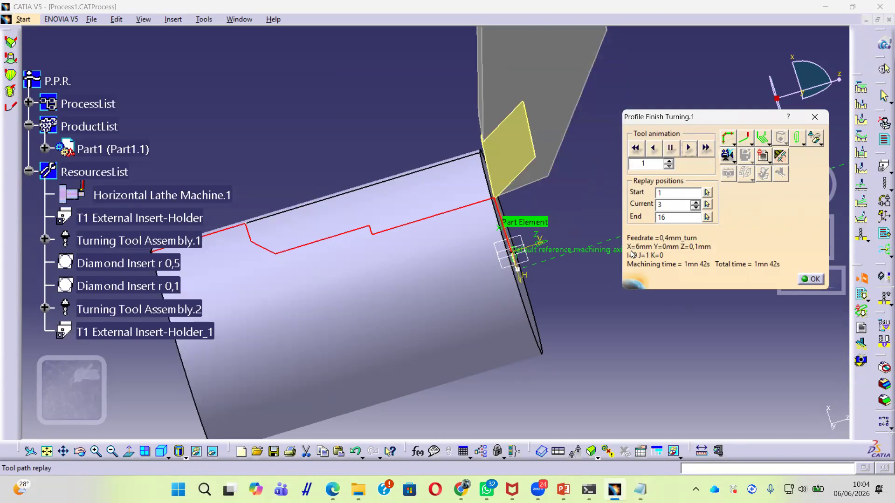
pyautogui.hotkey('alt', 'Tab')
pyautogui.moveTo(99, 254); pyautogui.dragTo(140, 254)
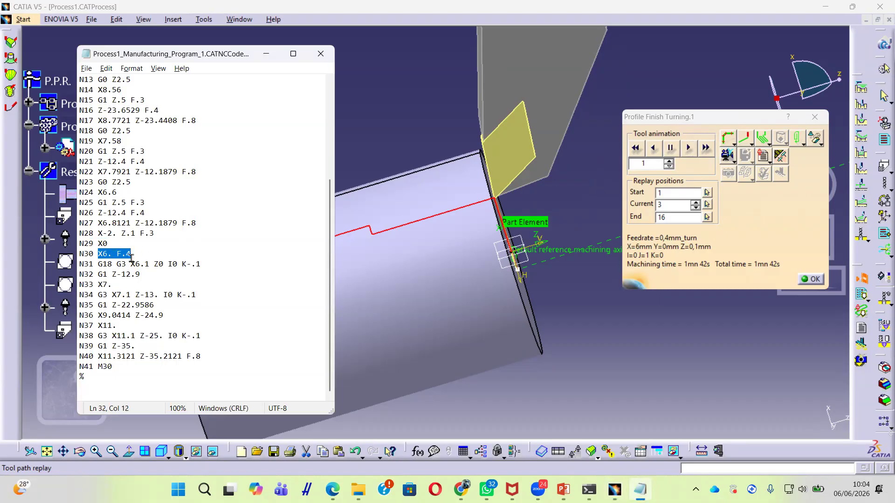
# Advance the Profile Finish Turning.1 replay point by point to position 9, checking the coordinates at each position.
pyautogui.press('Right')
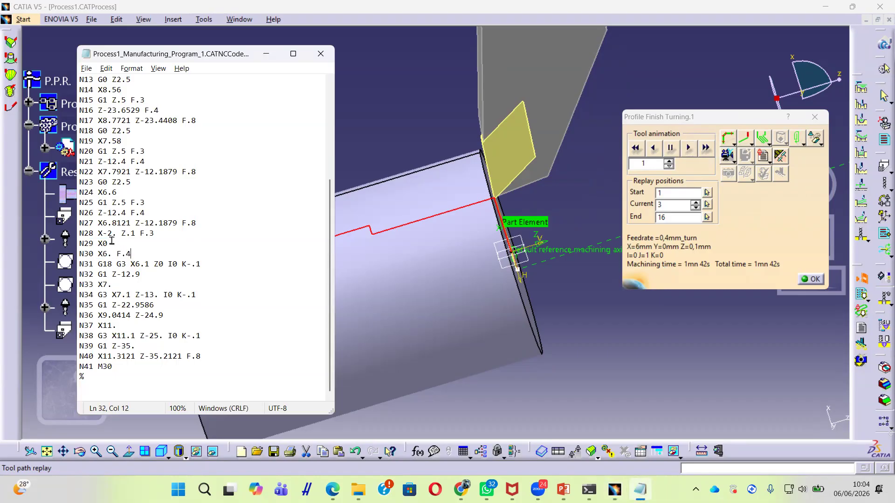
pyautogui.click(688, 148)
pyautogui.click(689, 148)
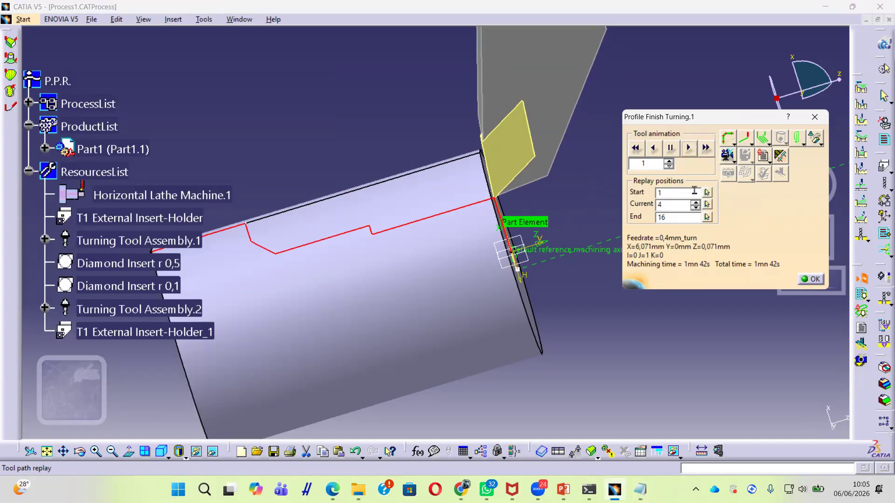
pyautogui.click(688, 150)
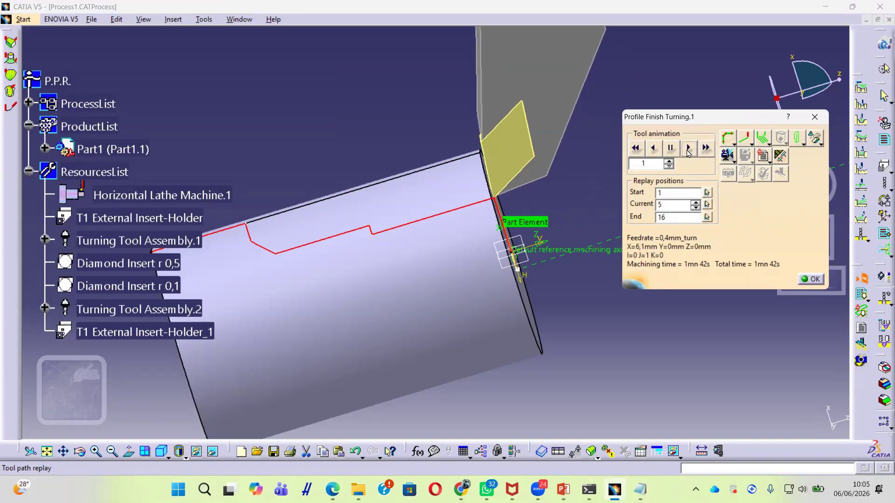
pyautogui.click(689, 149)
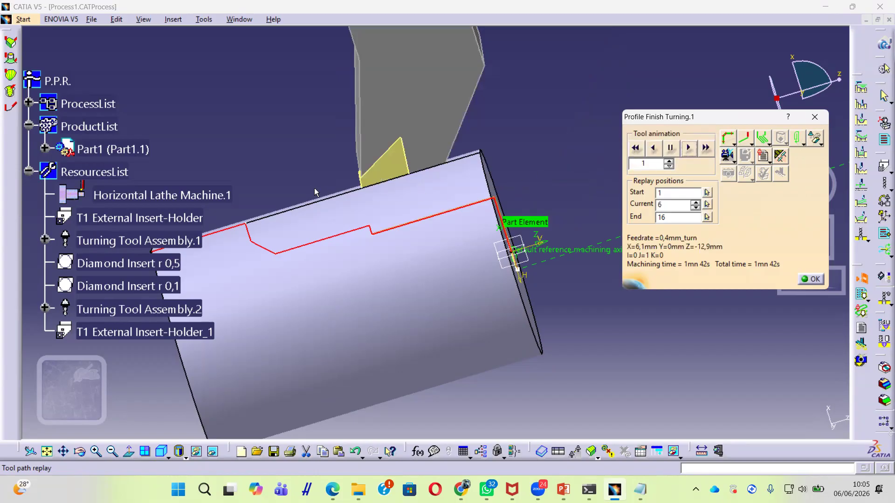
pyautogui.click(690, 149)
pyautogui.click(690, 149)
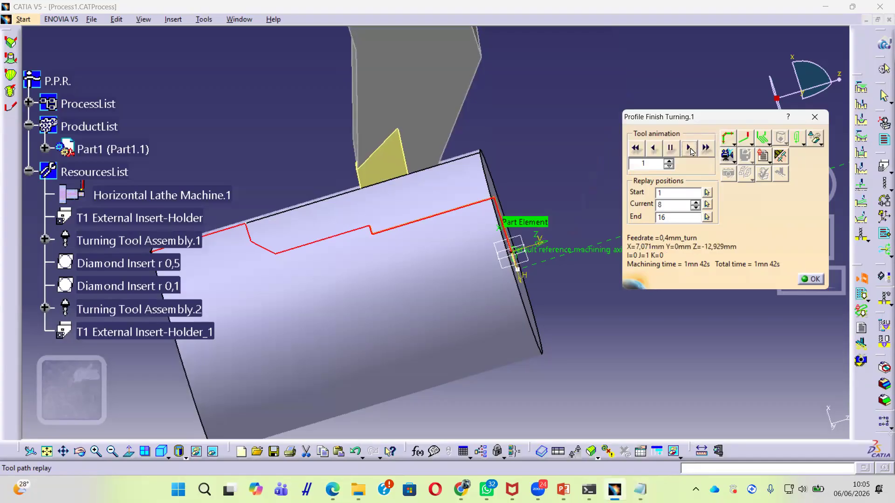
pyautogui.click(690, 149)
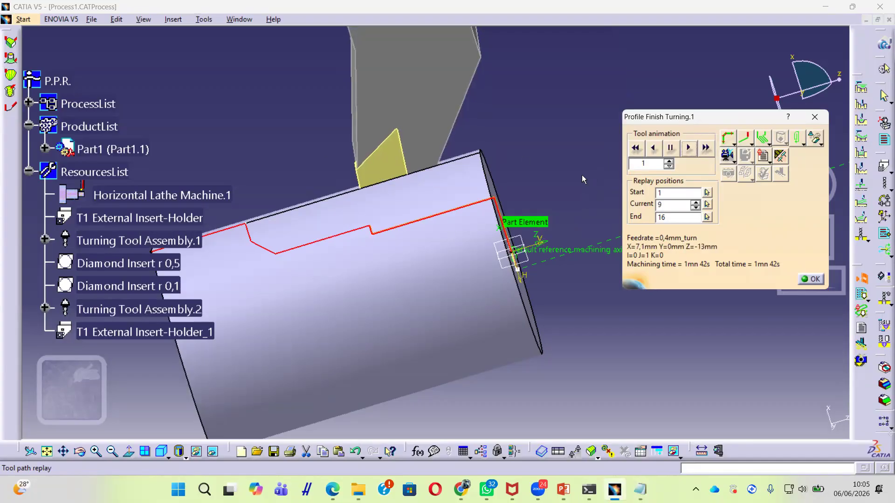
# Switch to the CATNCCode file in Notepad and compare the finishing blocks from N28 onward, including arc block N31, with the replayed positions.
pyautogui.hotkey('alt', 'Tab')
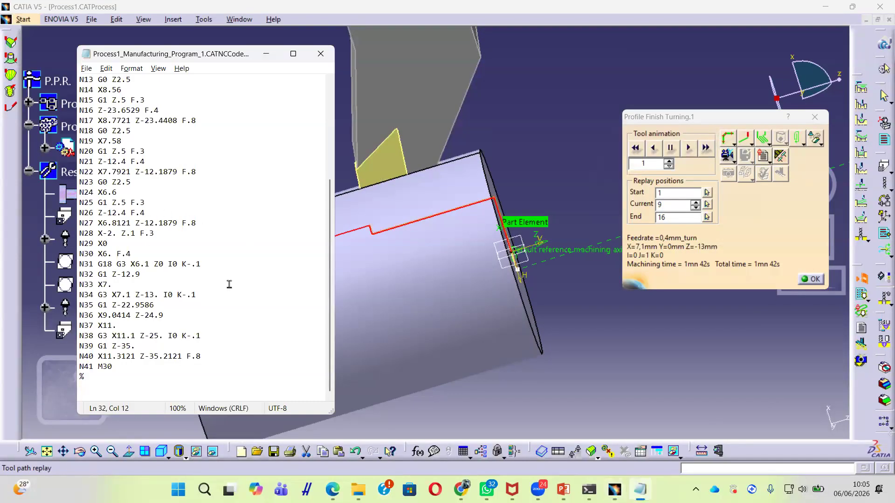
pyautogui.click(145, 264)
pyautogui.click(146, 305)
pyautogui.moveTo(98, 233); pyautogui.dragTo(164, 279)
pyautogui.click(164, 278)
pyautogui.click(140, 233)
# Close the finishing tool path replay and accept the Profile Finish Turning.1 operation.
pyautogui.click(815, 283)
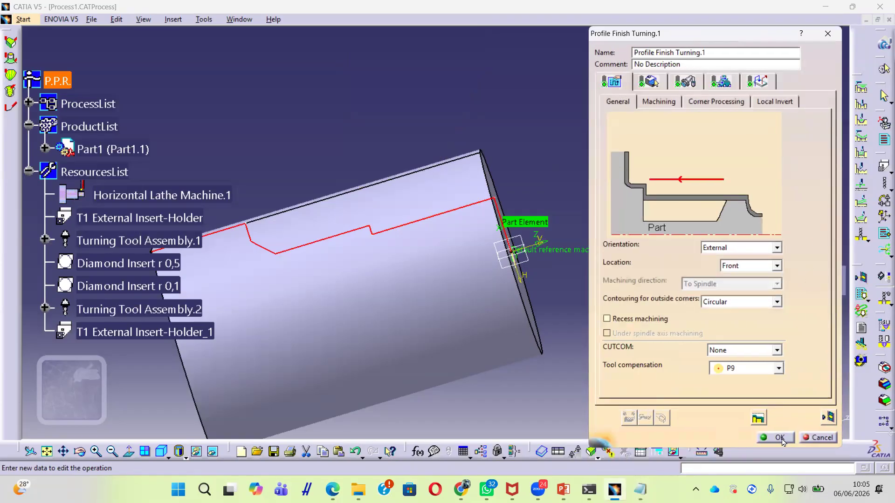
pyautogui.click(779, 438)
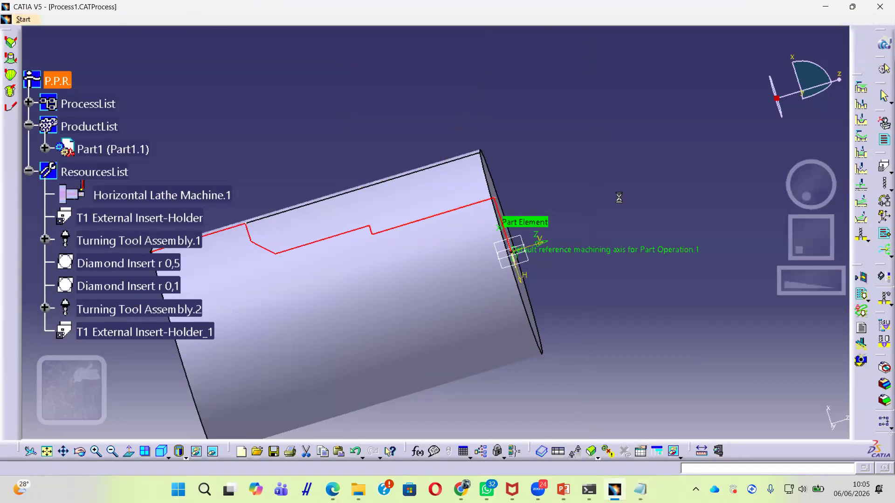